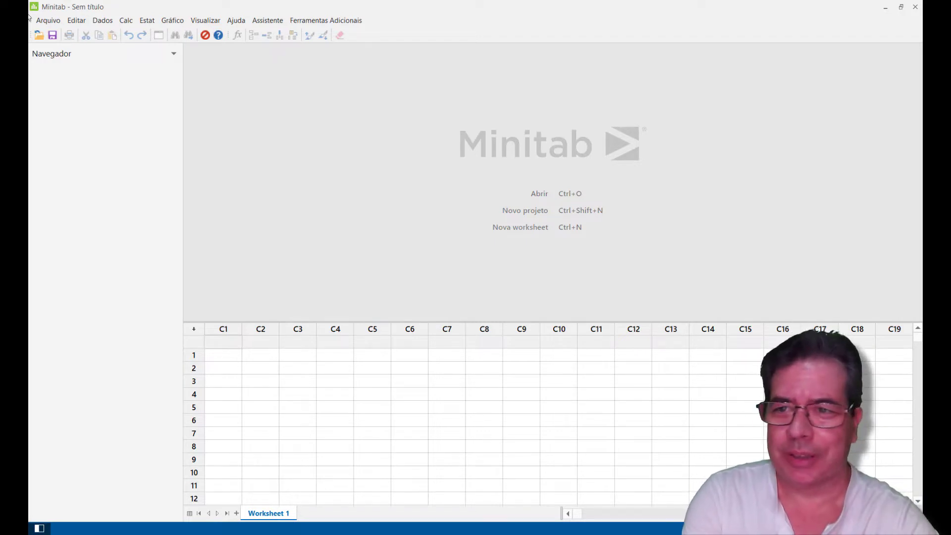
Open the project Aula 32 - Regressão Linear Múltipla.mpx and enlarge the worksheet area to show more data rows.
left_click(51, 18)
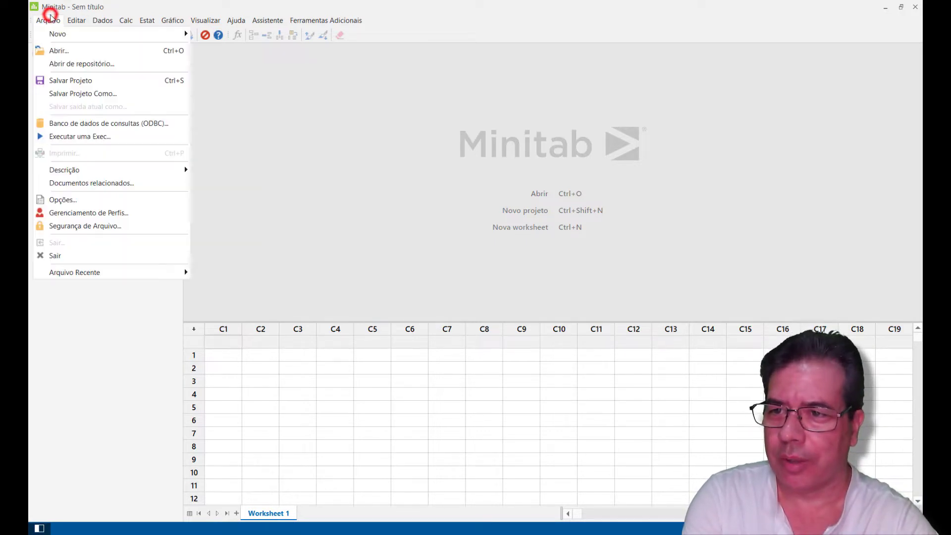
left_click(55, 50)
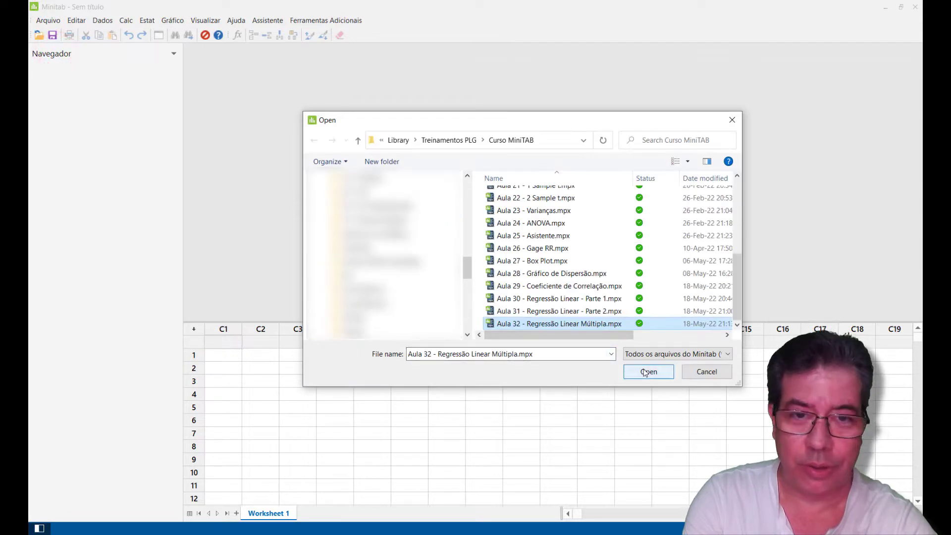
left_click(644, 369)
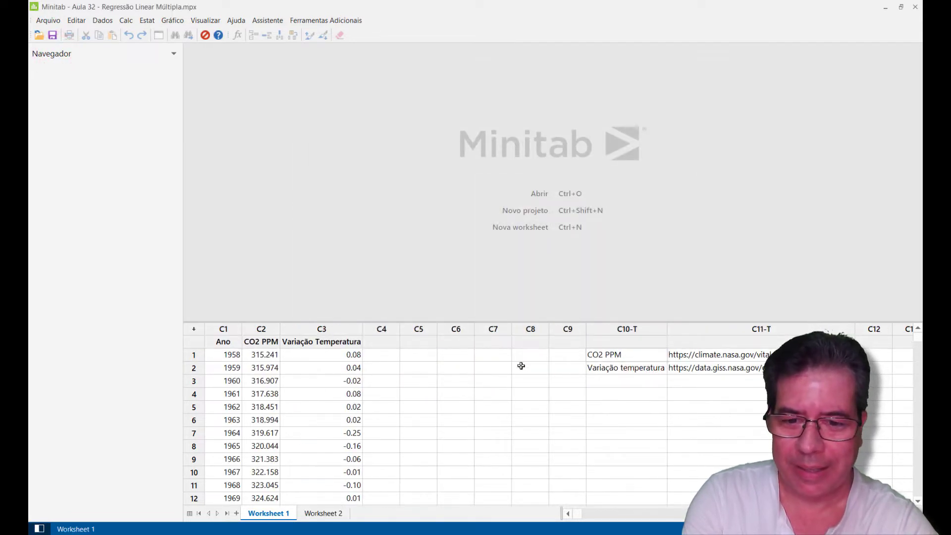
scroll(362, 363, "up", 1)
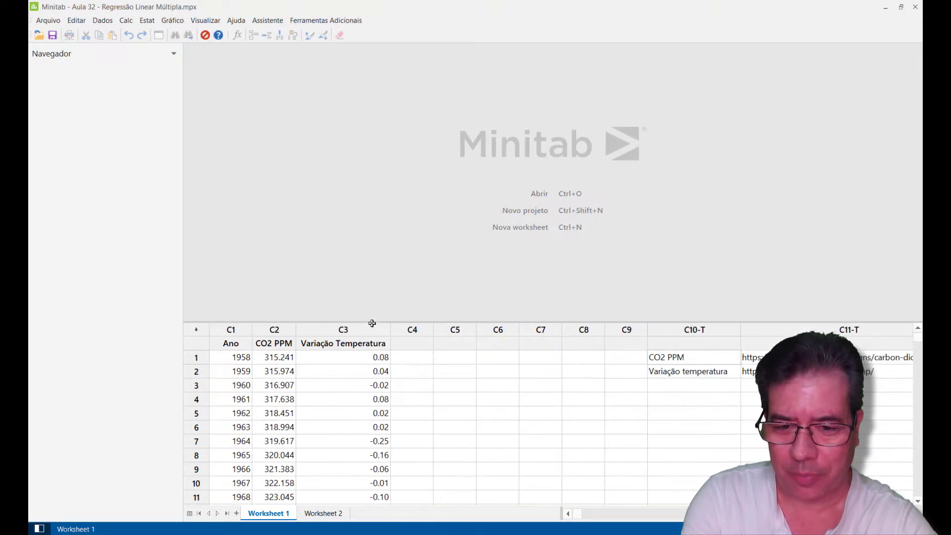
left_click_drag(372, 322, 369, 285)
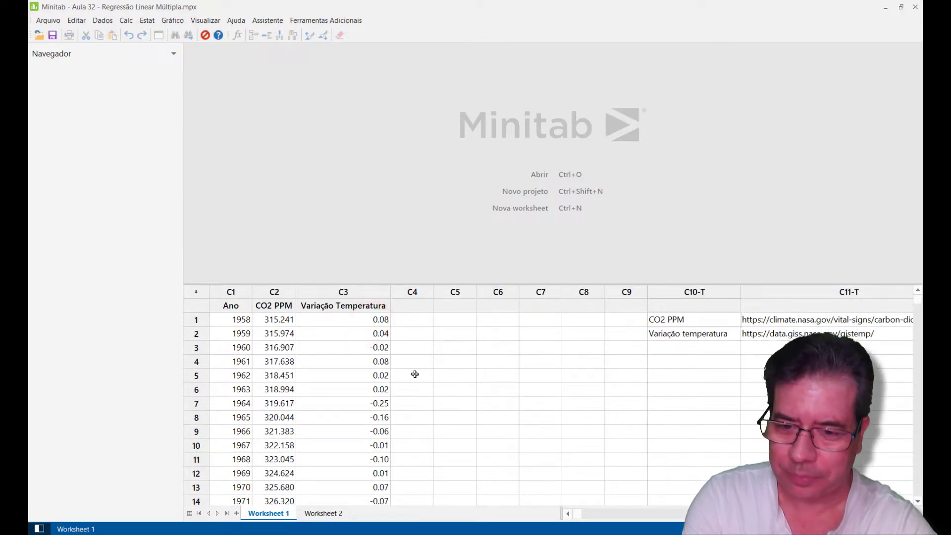
Review the Ano, CO2 PPM and Variação Temperatura columns and the data source links in columns C10 and C11.
left_click(237, 321)
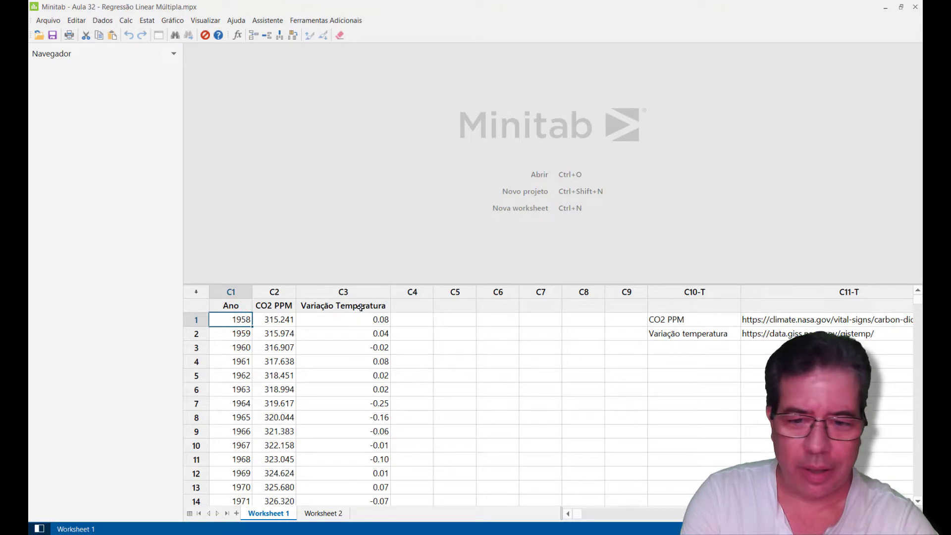
left_click(271, 307)
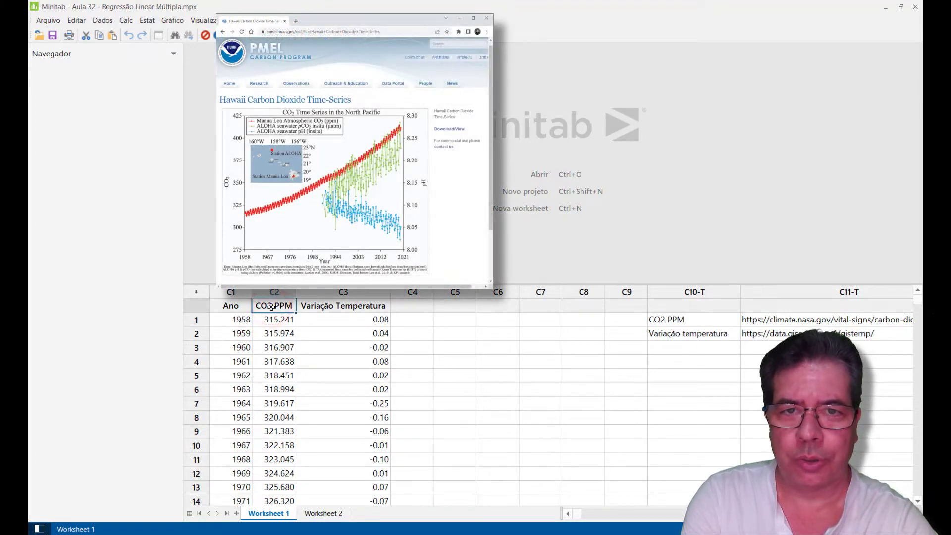
left_click(335, 319)
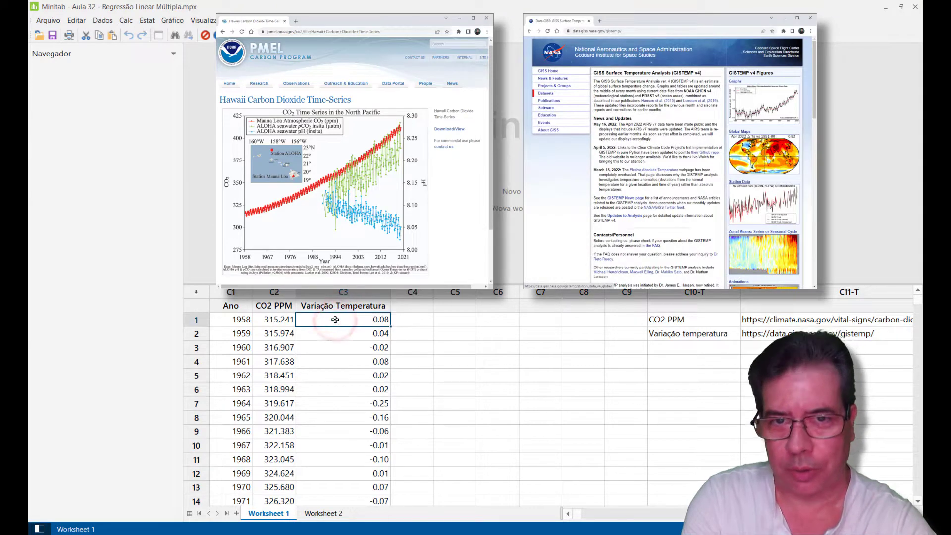
left_click(673, 320)
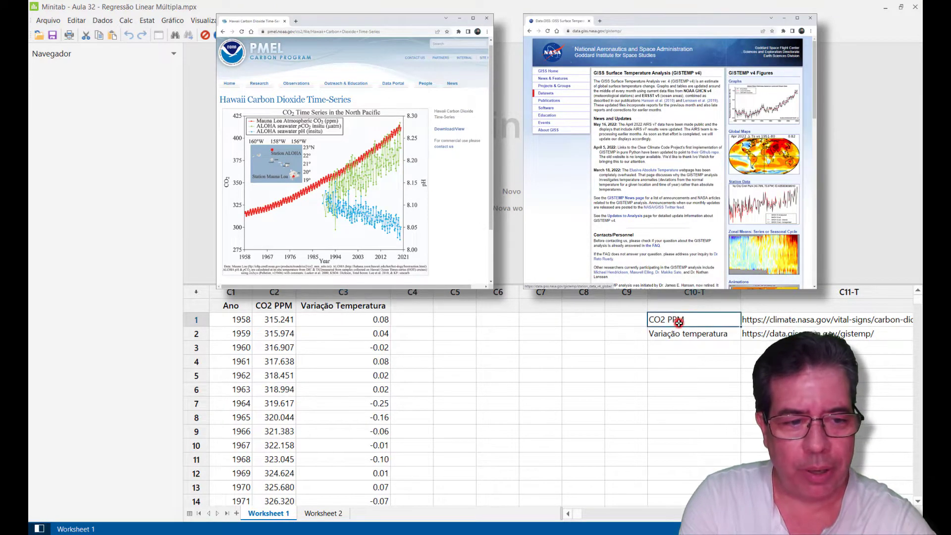
left_click(785, 321)
left_click(786, 320)
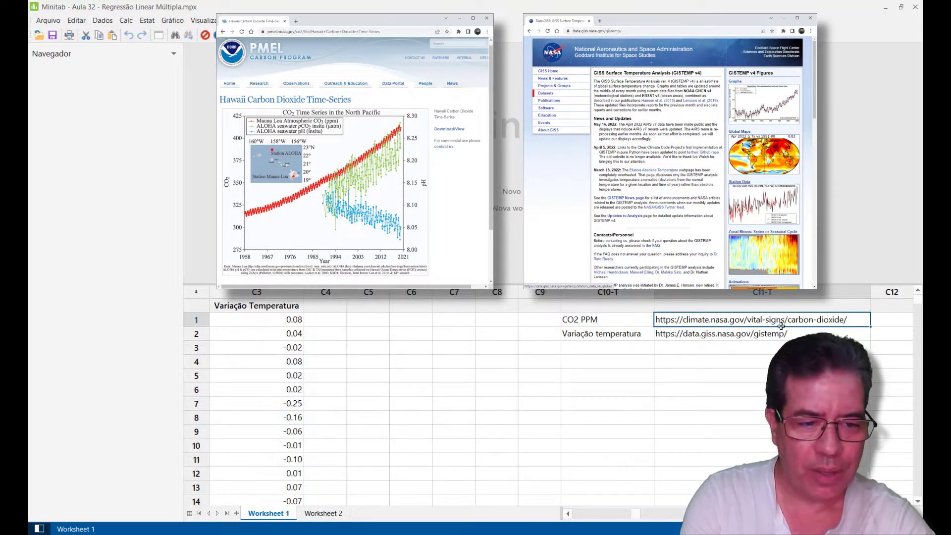
left_click(639, 332)
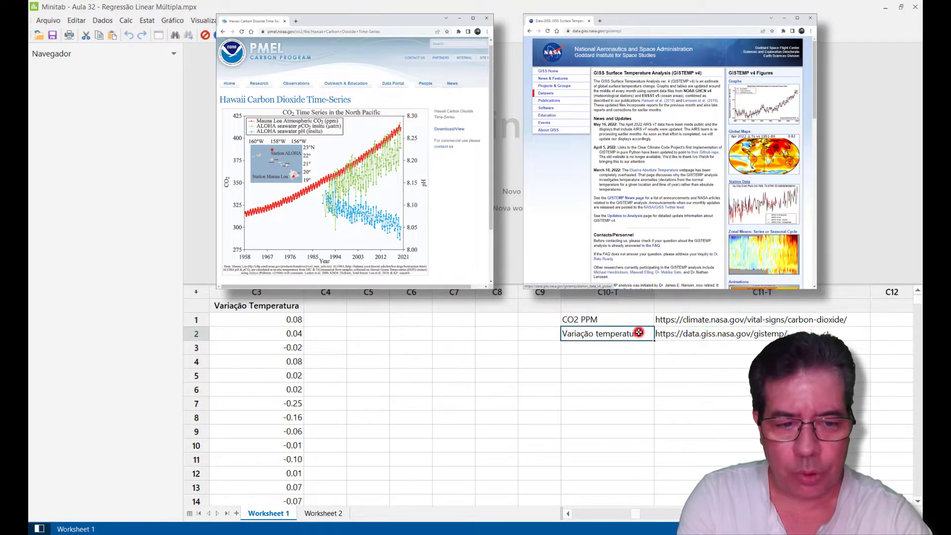
left_click(702, 334)
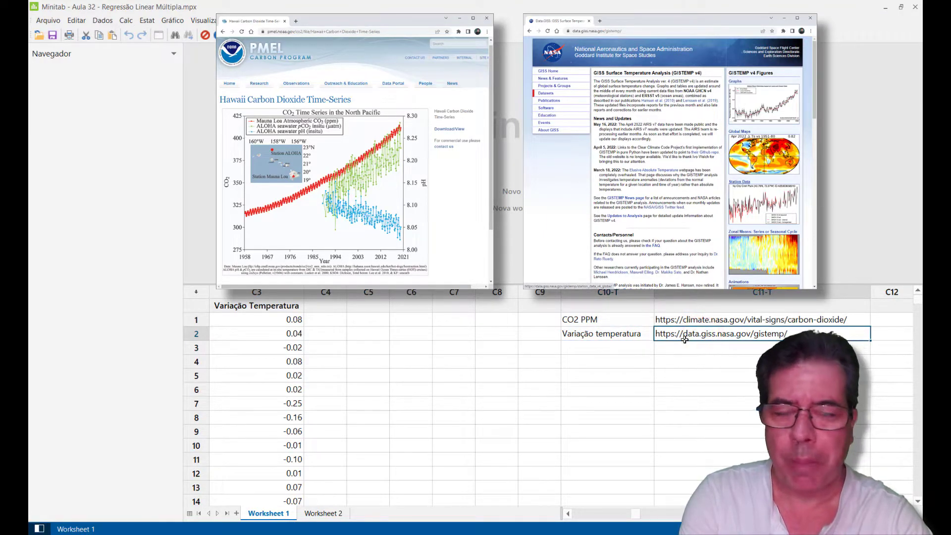
Examine the Variação Temperatura values year by year for the first rows, 1958 to 1960.
left_click(270, 304)
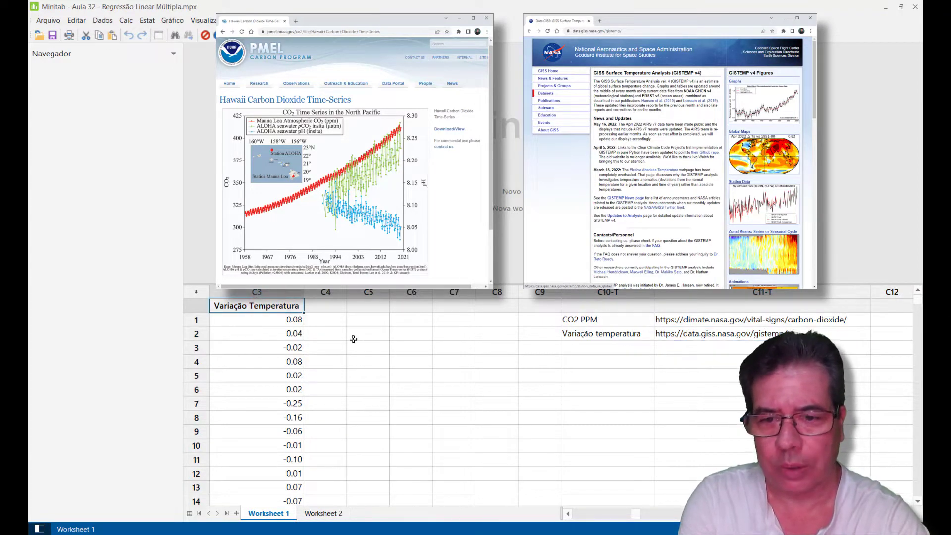
key("Left")
key("Left")
key("Down")
key("Down")
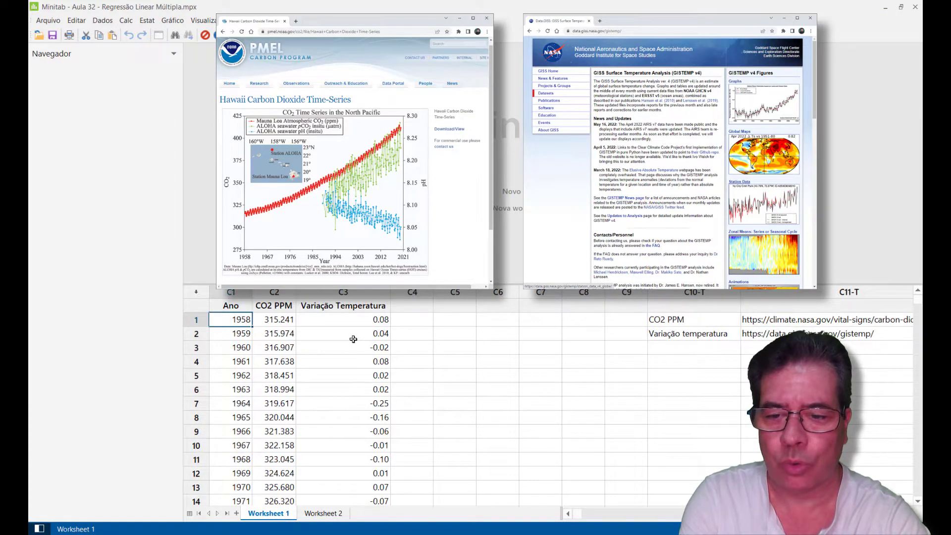
left_click(243, 323)
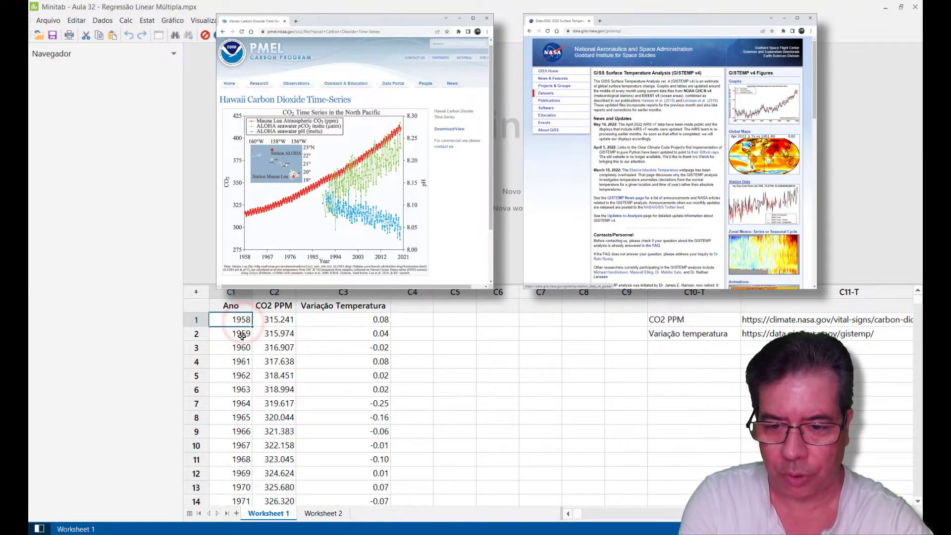
left_click(240, 336)
left_click(310, 331)
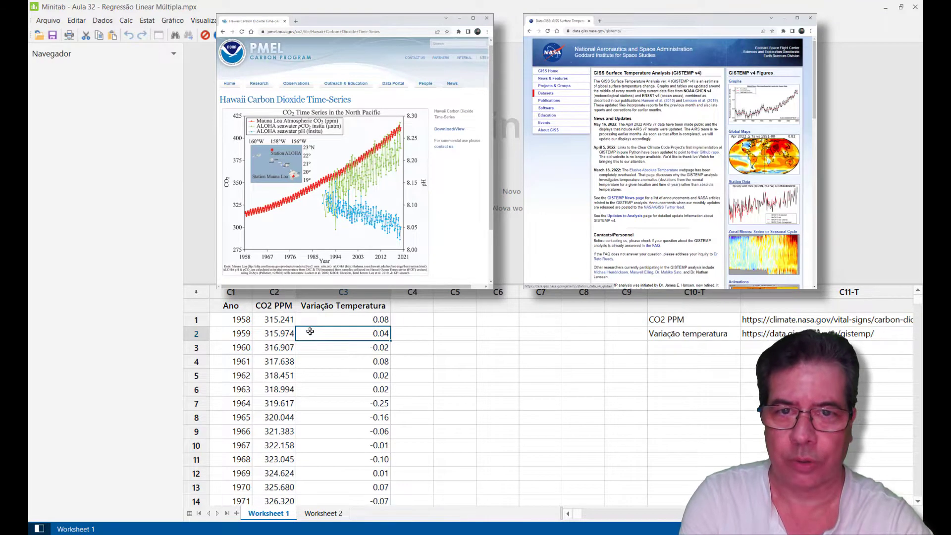
left_click(243, 334)
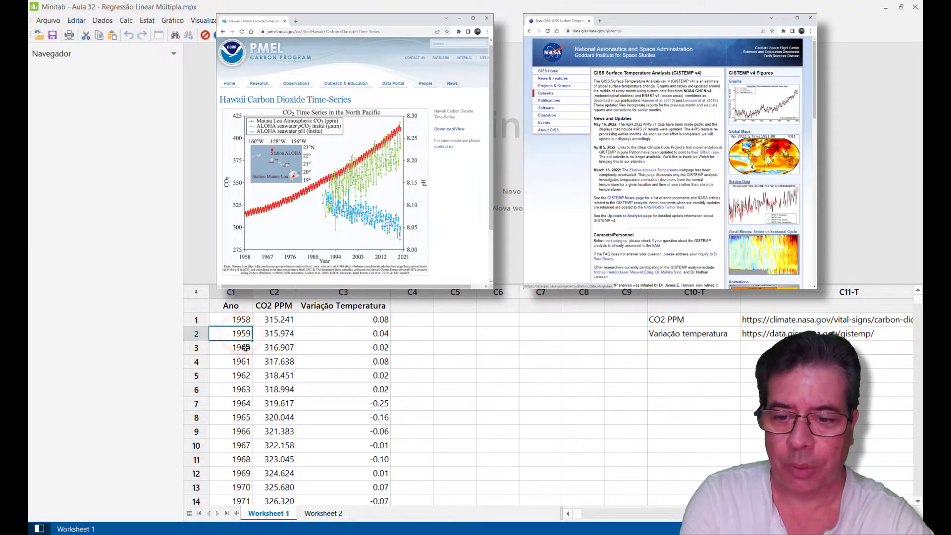
left_click(245, 347)
left_click(321, 346)
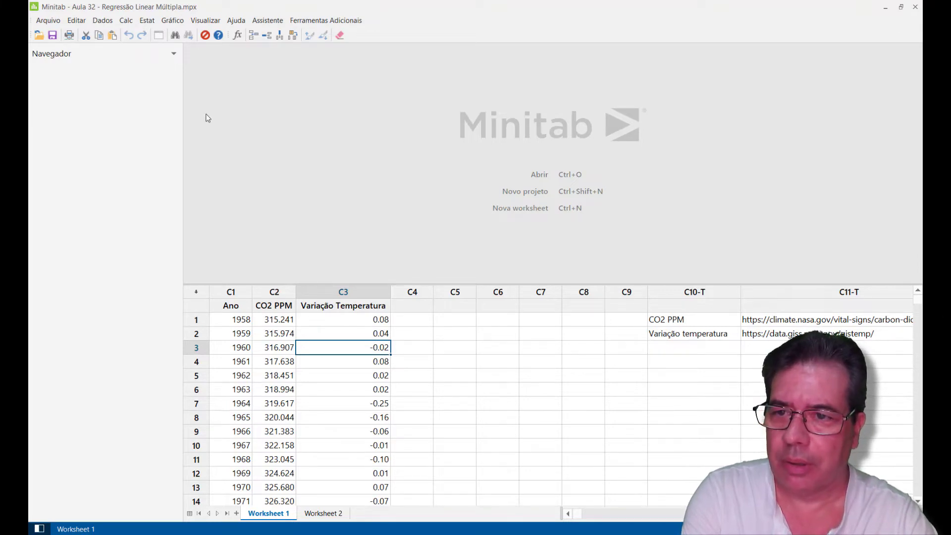
Run a correlation between Ano and Variação Temperatura and inspect the resulting scatter matrix at a larger size.
left_click(152, 23)
mouse_move(160, 33)
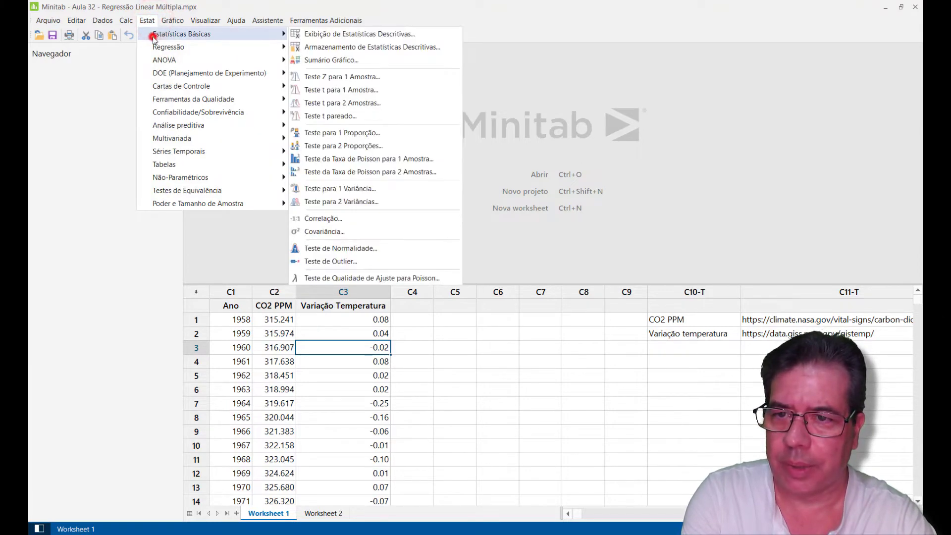
left_click(340, 215)
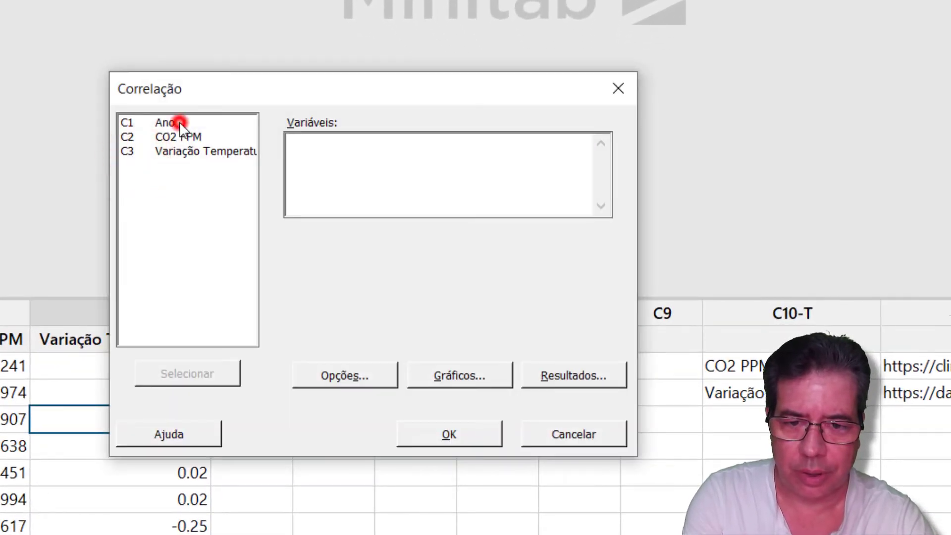
double_click(179, 121)
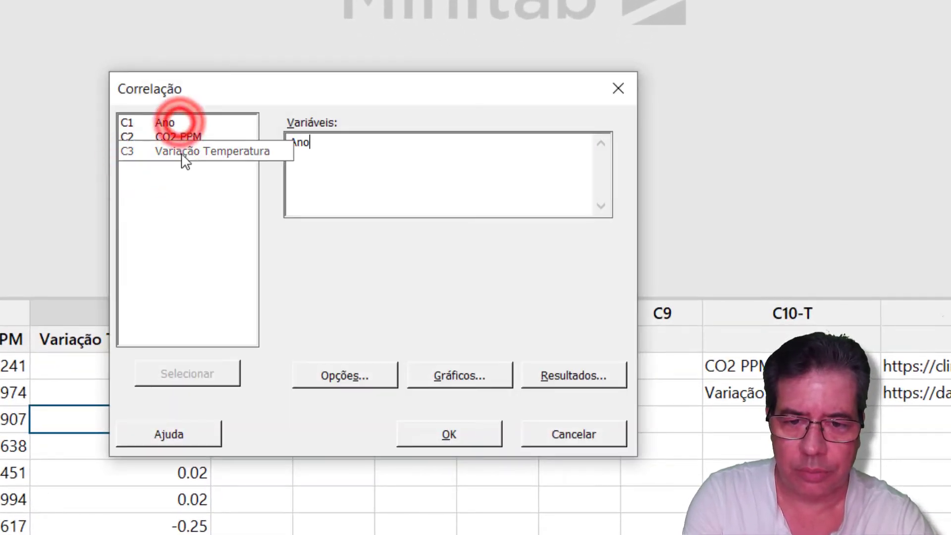
double_click(184, 151)
left_click(432, 438)
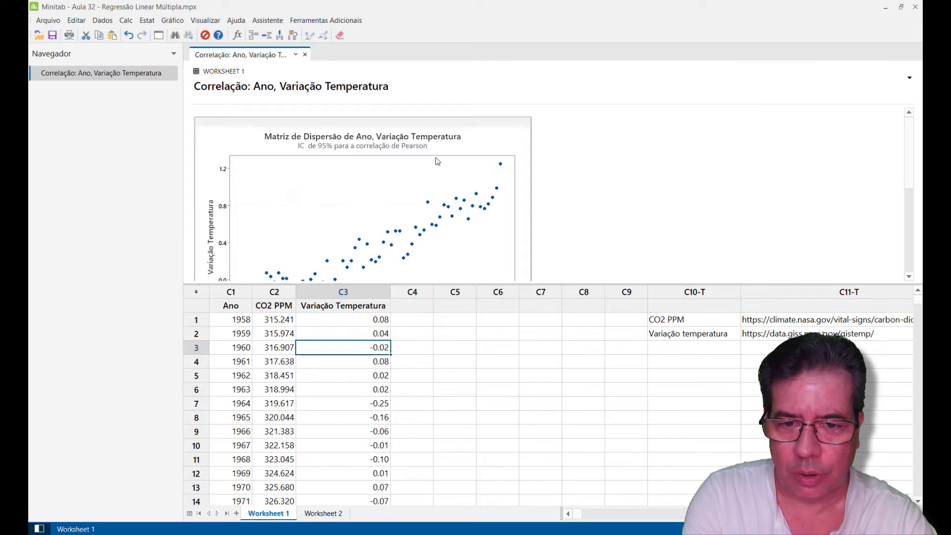
double_click(431, 121)
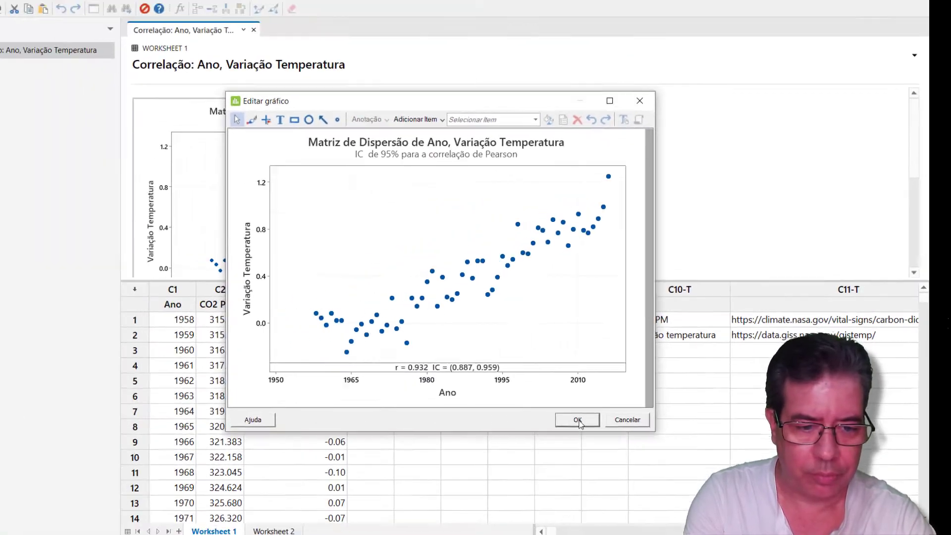
left_click(577, 420)
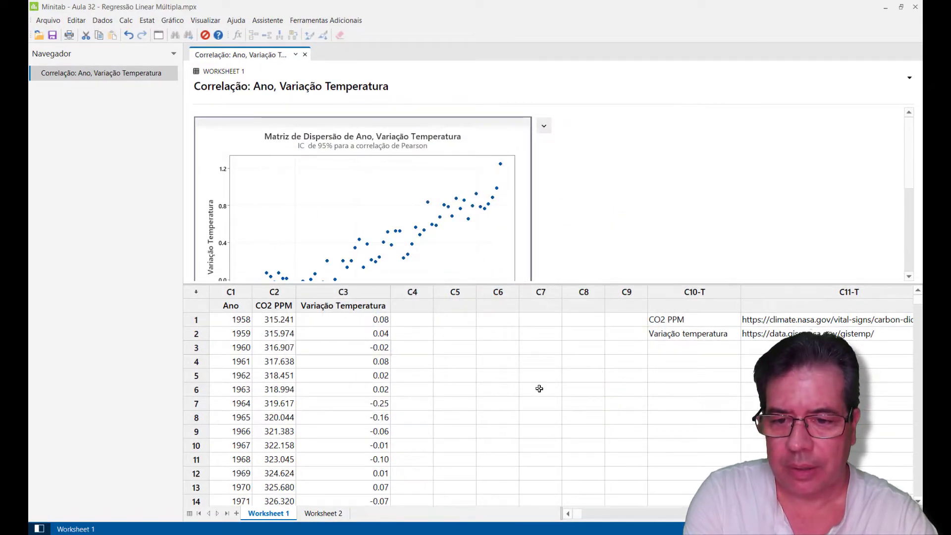
Run a correlation between Ano and CO2 PPM, replacing the previously chosen variables.
left_click(282, 321)
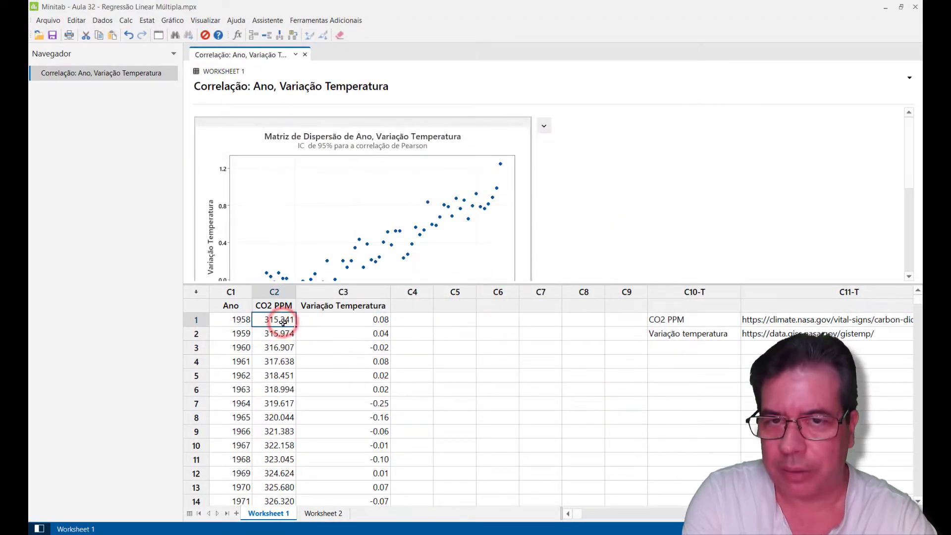
left_click(146, 22)
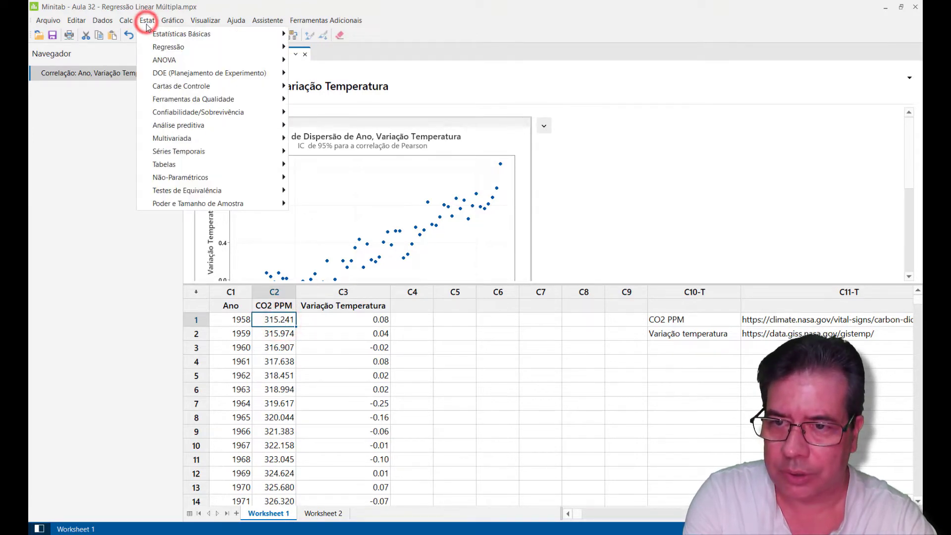
left_click(150, 44)
left_click(233, 36)
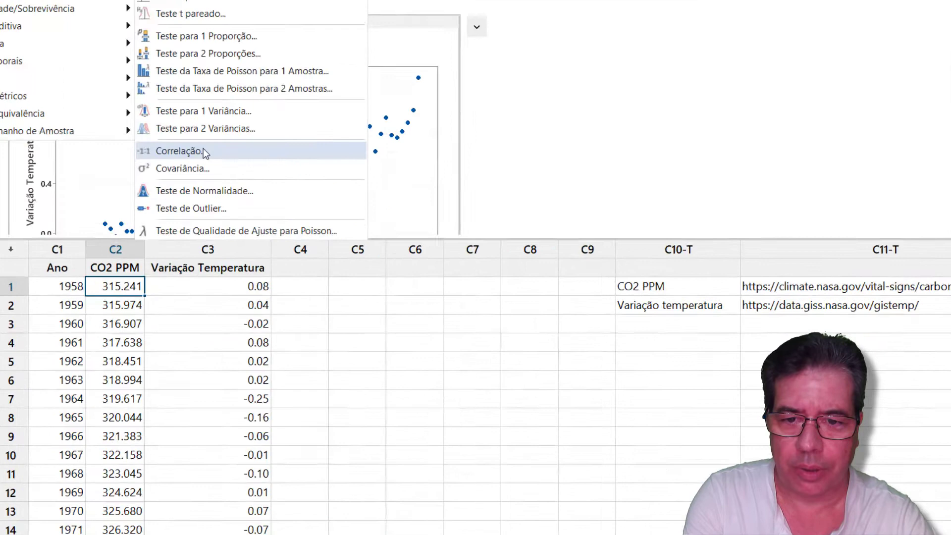
left_click(317, 218)
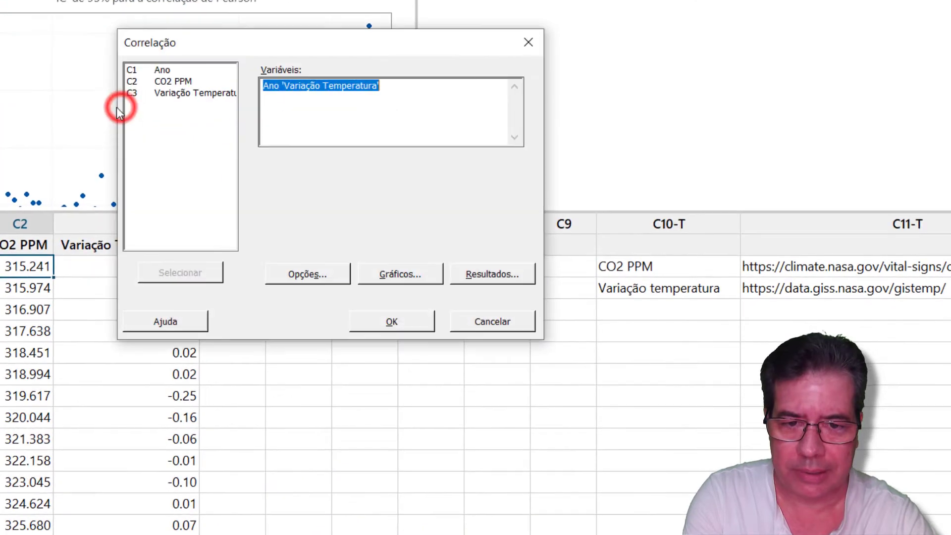
double_click(197, 70)
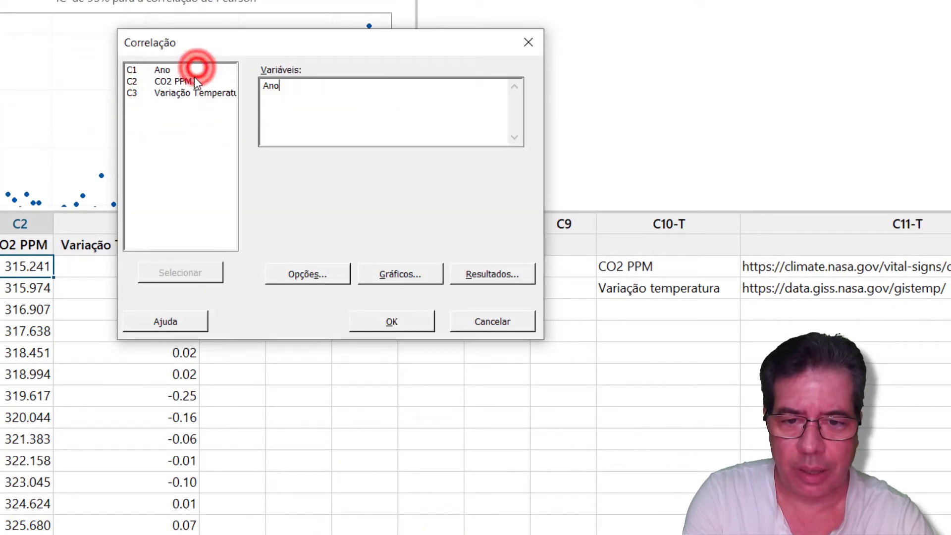
double_click(194, 81)
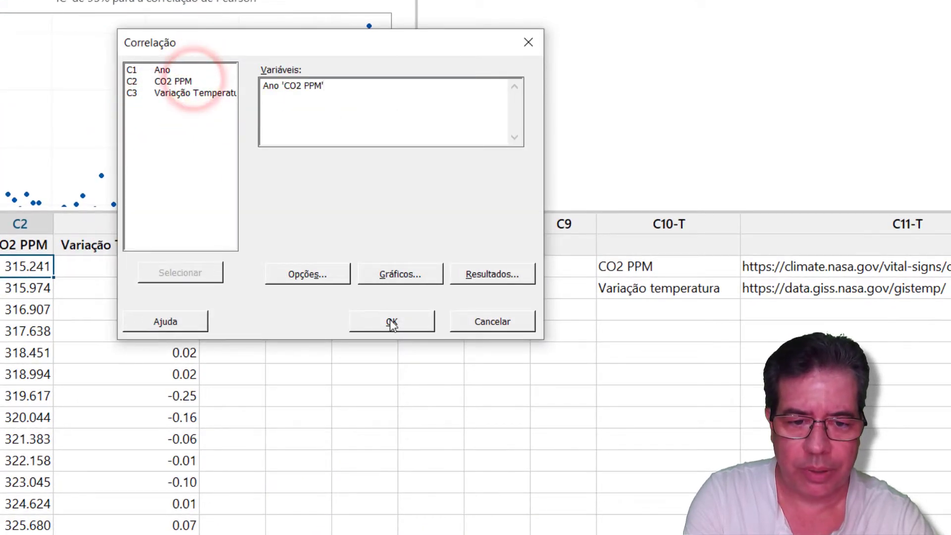
left_click(391, 322)
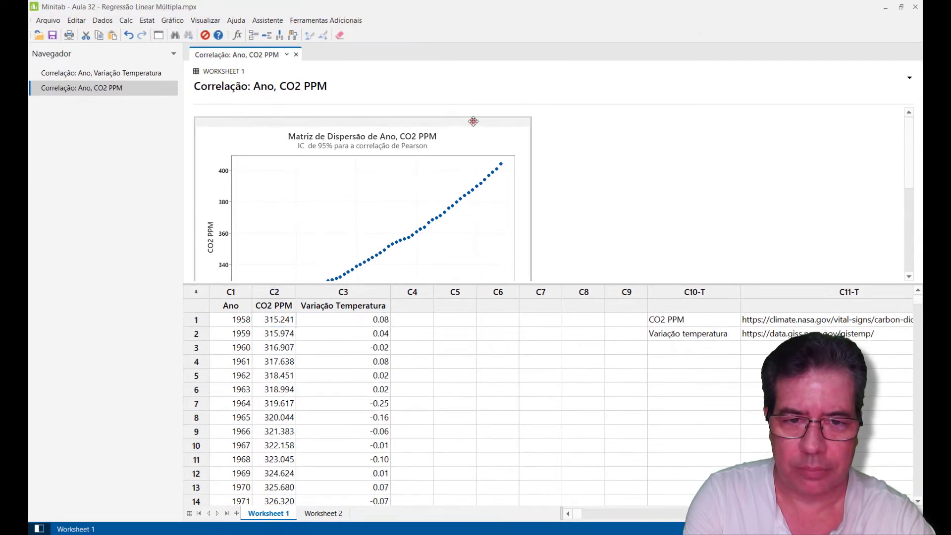
Open the Ano and CO2 PPM scatter matrix in an enlarged editing window and examine its trend and correlation coefficient.
double_click(474, 121)
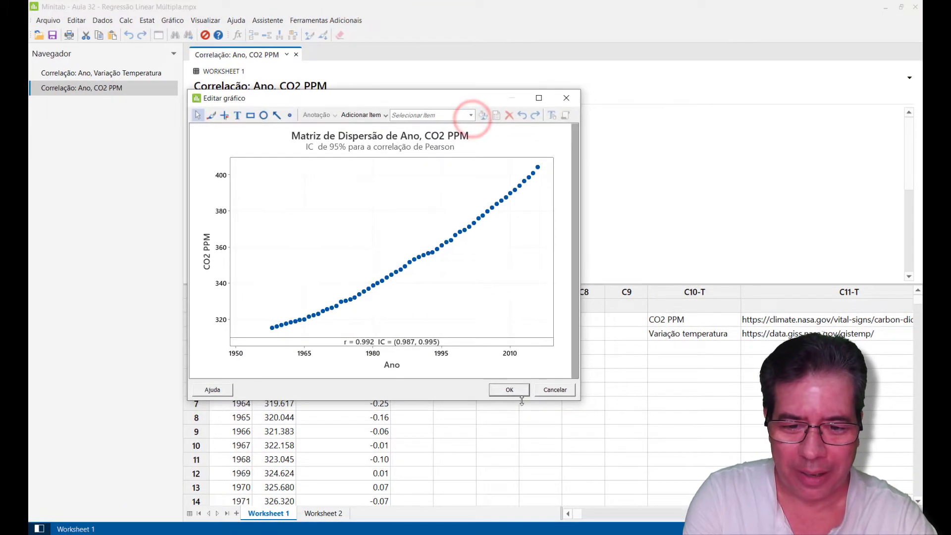
left_click_drag(580, 401, 683, 469)
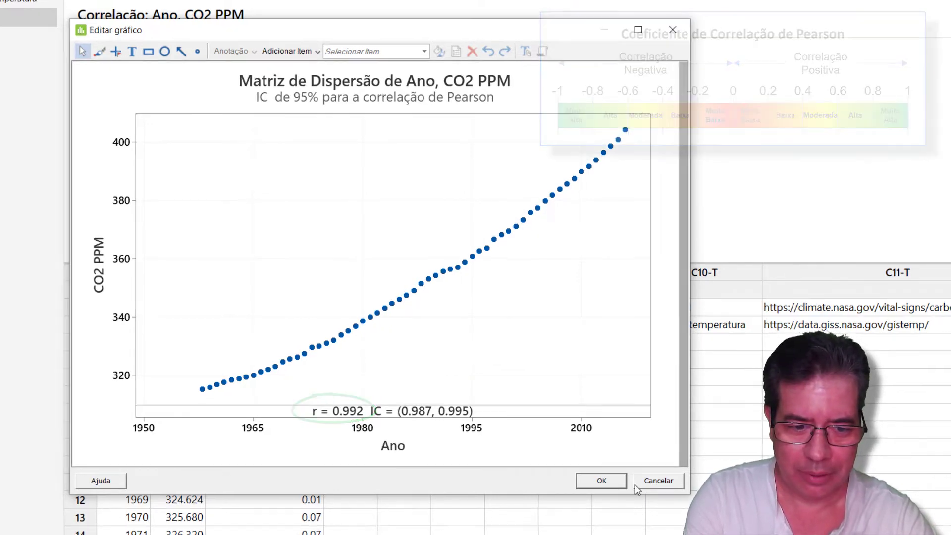
left_click(636, 483)
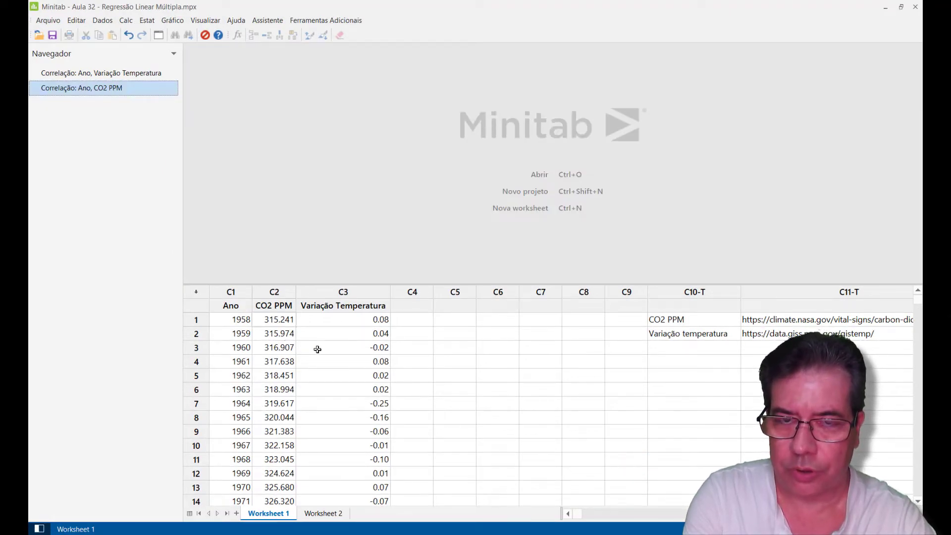
Run a correlation between CO2 PPM and Variação Temperatura, replacing the previously chosen variables.
left_click(147, 20)
left_click(157, 33)
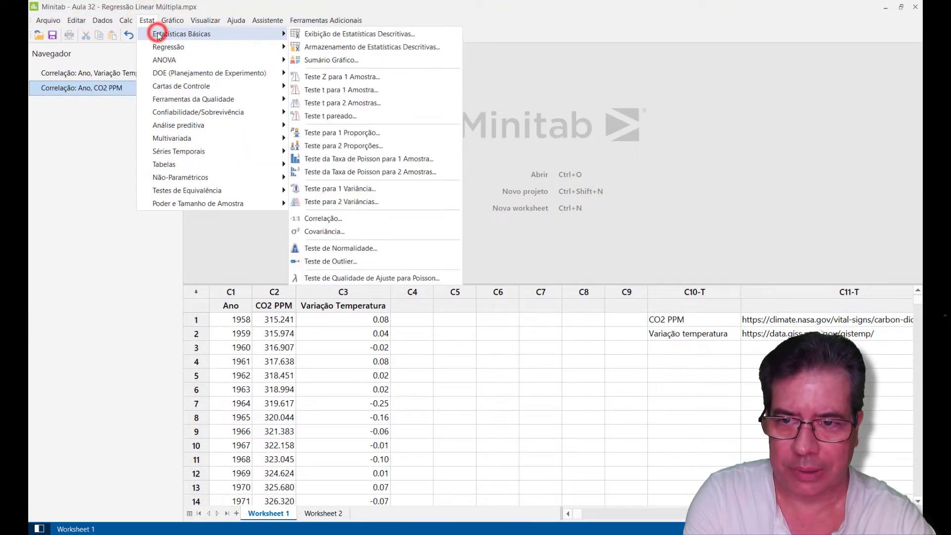
left_click(349, 219)
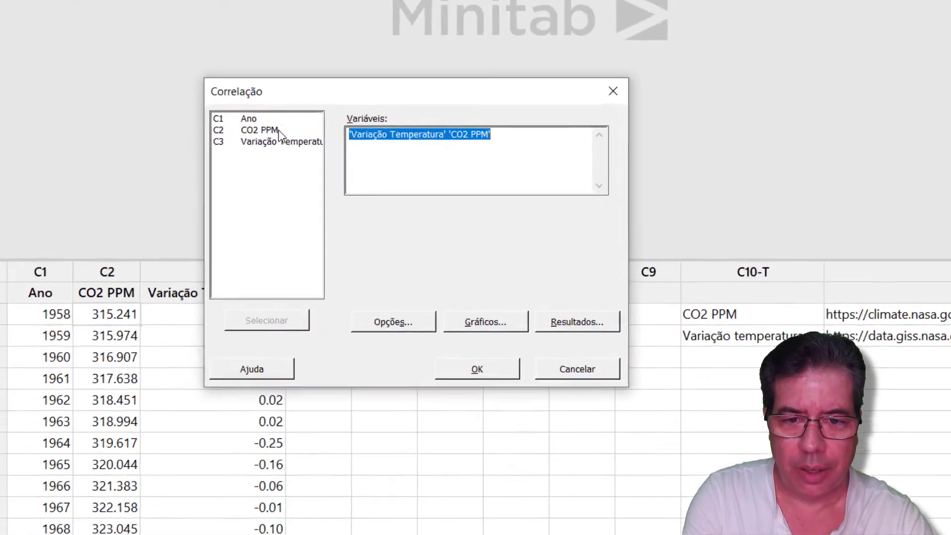
left_click(383, 197)
double_click(240, 106)
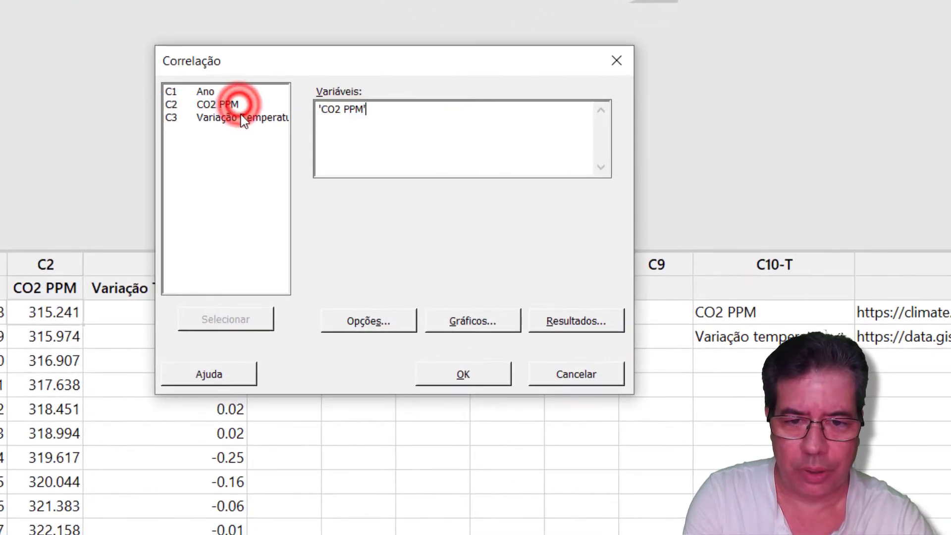
double_click(242, 117)
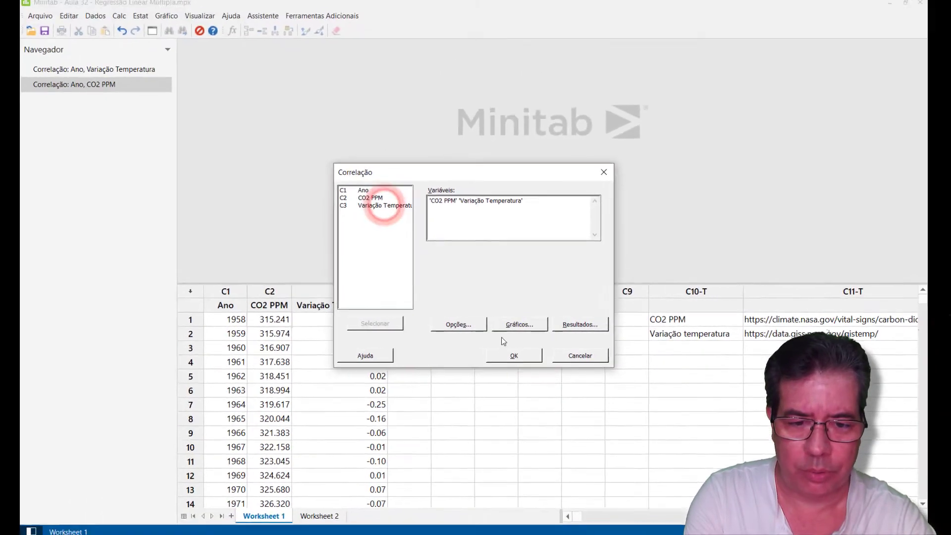
left_click(507, 352)
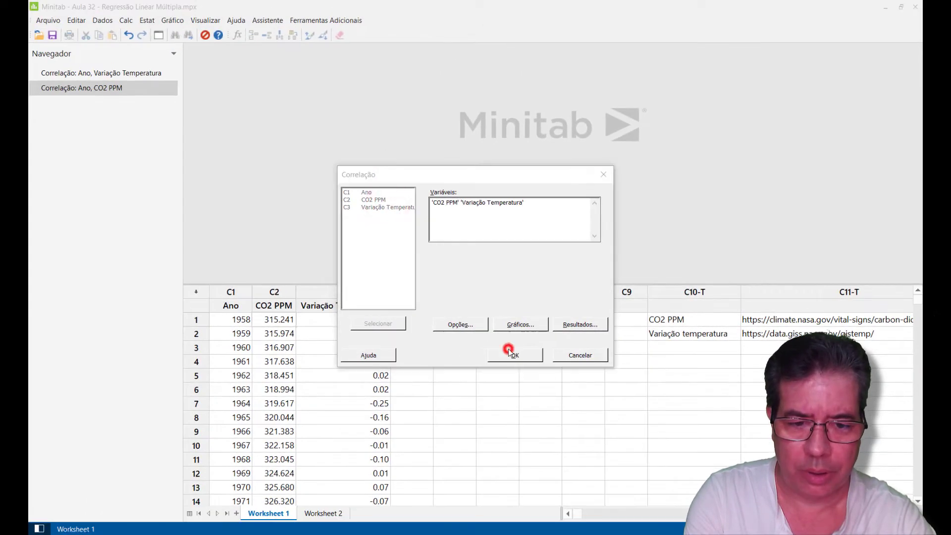
Open the CO2 PPM and Variação Temperatura scatter matrix in an enlarged editing window and examine its trend and correlation coefficient.
double_click(446, 124)
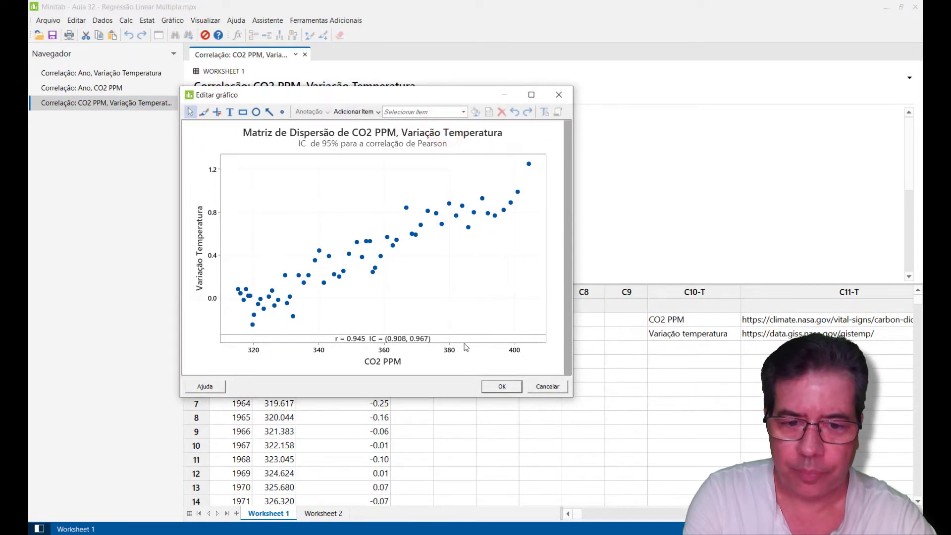
left_click_drag(573, 355, 638, 370)
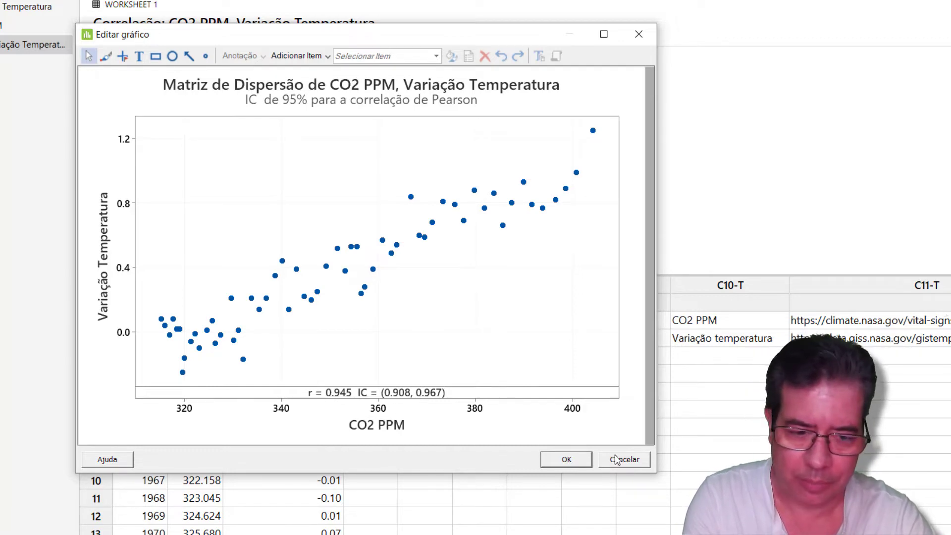
left_click(587, 459)
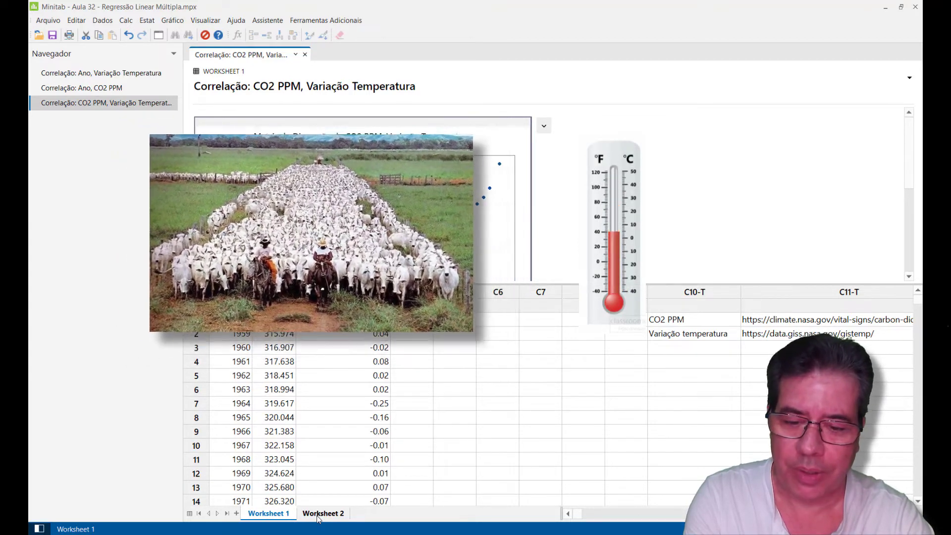
Switch to Worksheet 2 and examine the Cattle column, its data source link and its first available year.
left_click(319, 513)
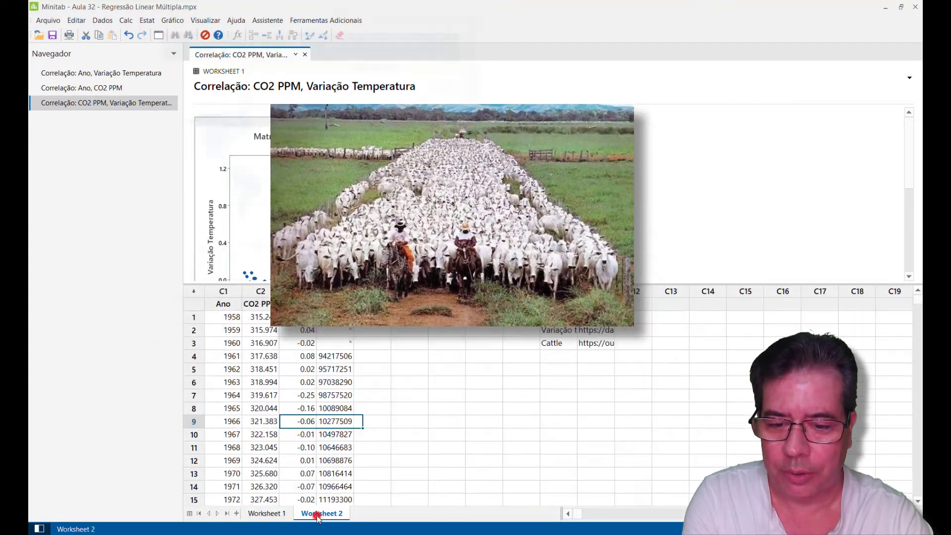
left_click(618, 345)
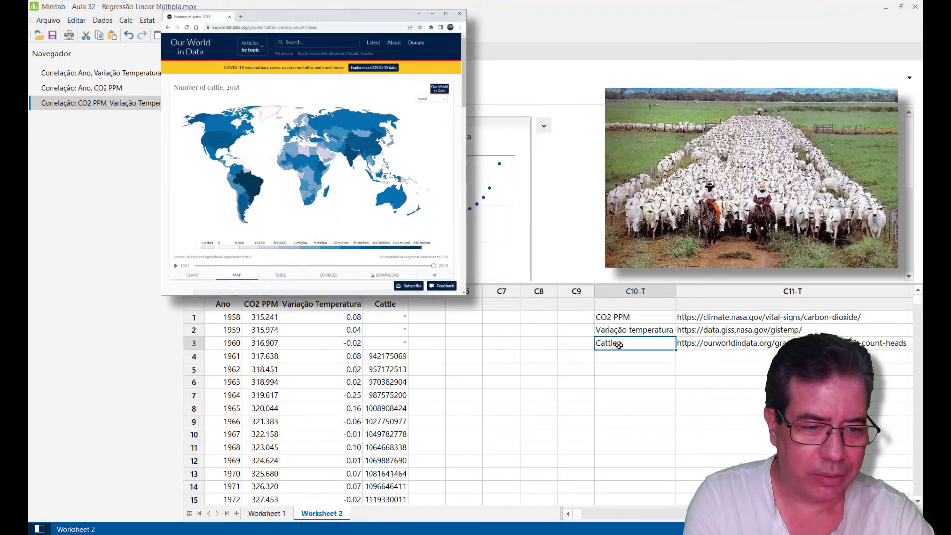
left_click(678, 344)
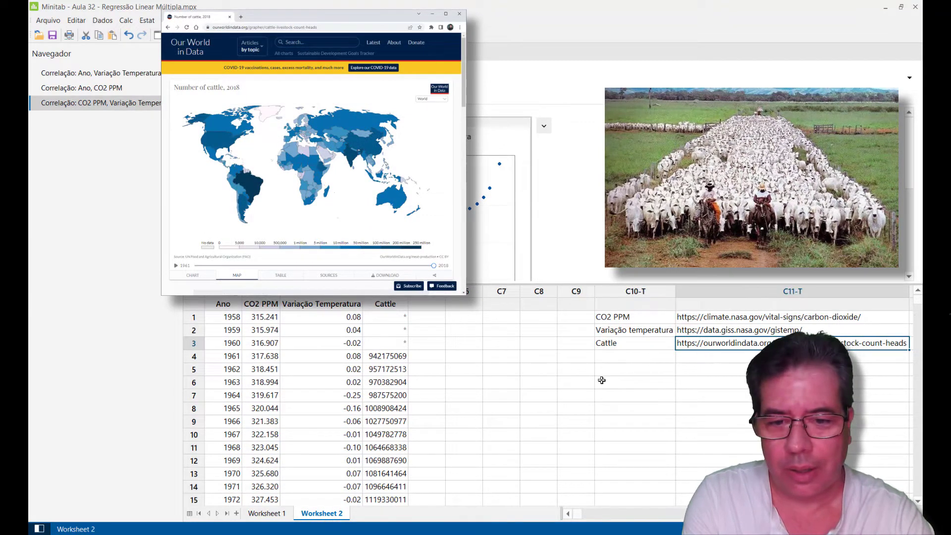
left_click(390, 356)
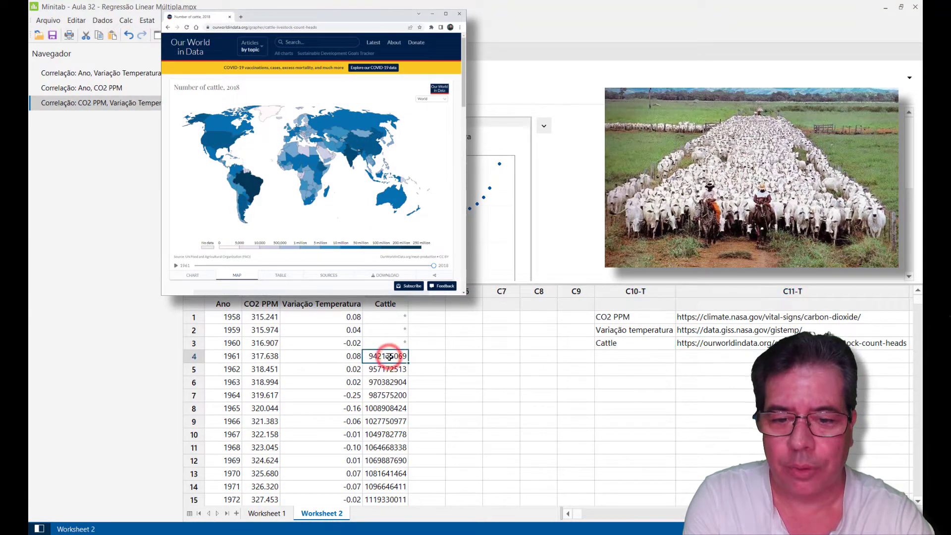
left_click(221, 354)
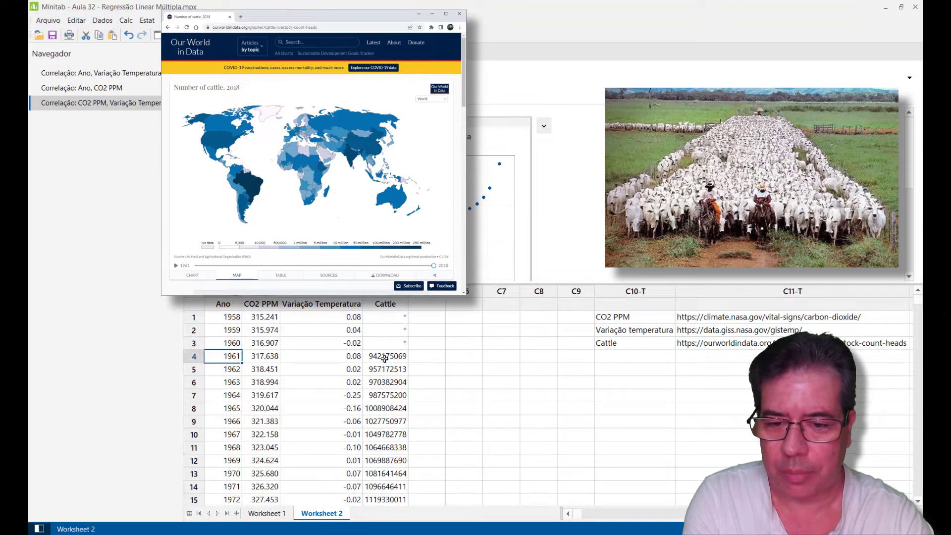
left_click(384, 356)
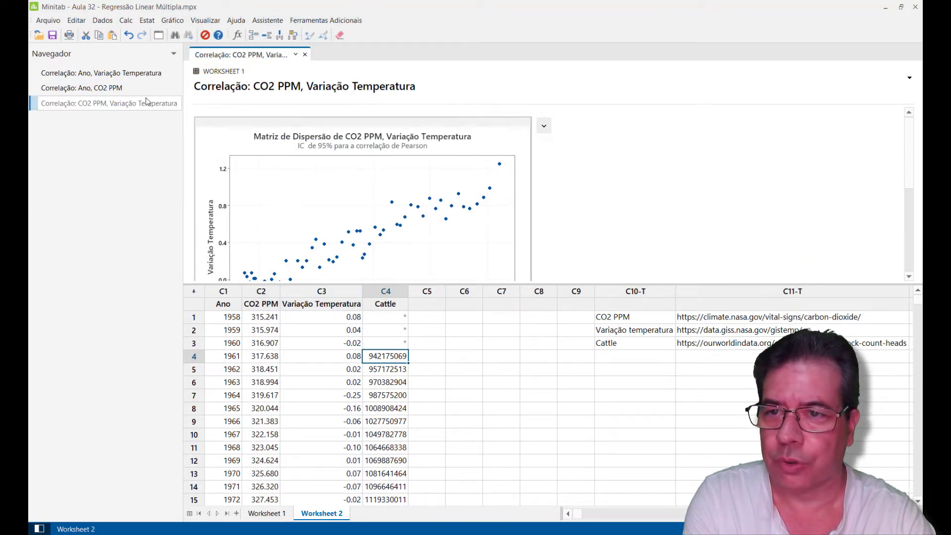
Run a correlation among CO2 PPM, Variação Temperatura and Cattle using the Worksheet 2 data.
left_click(146, 20)
mouse_move(149, 46)
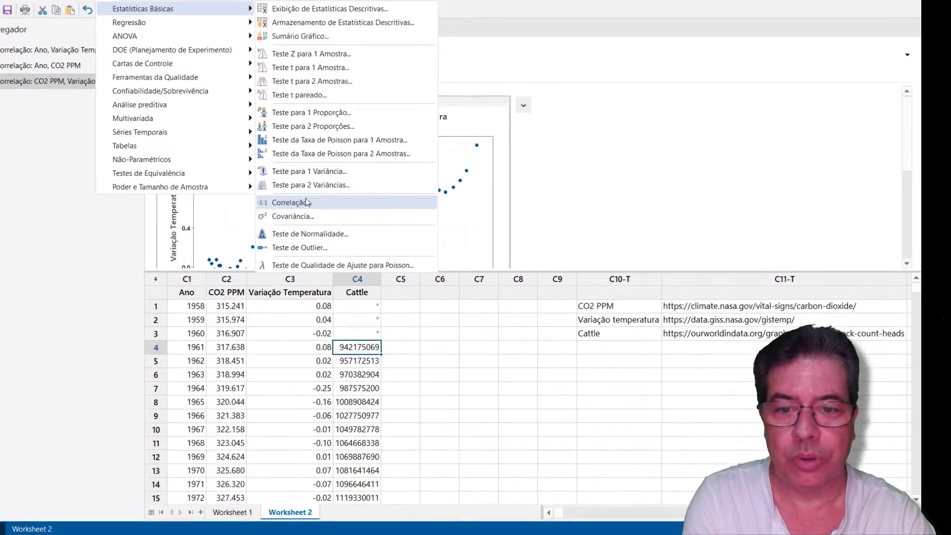
left_click(337, 218)
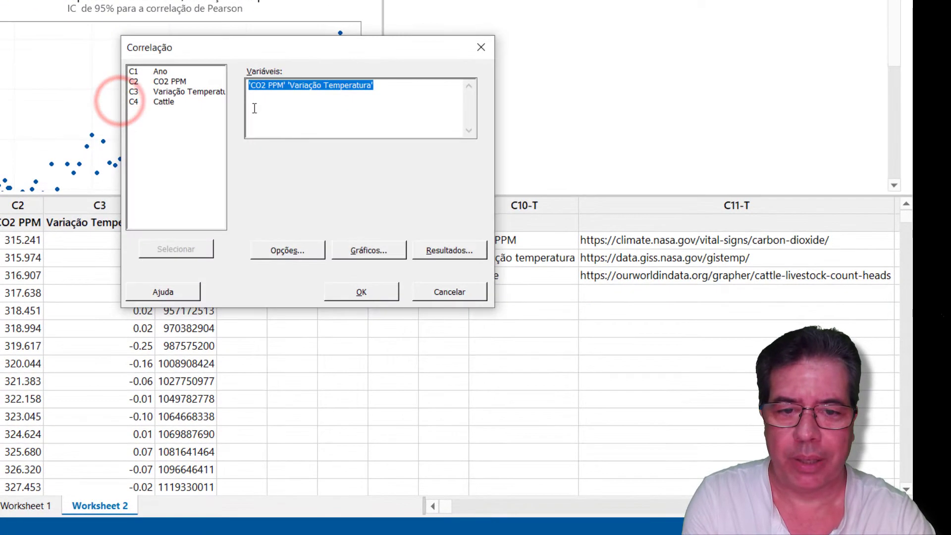
double_click(199, 82)
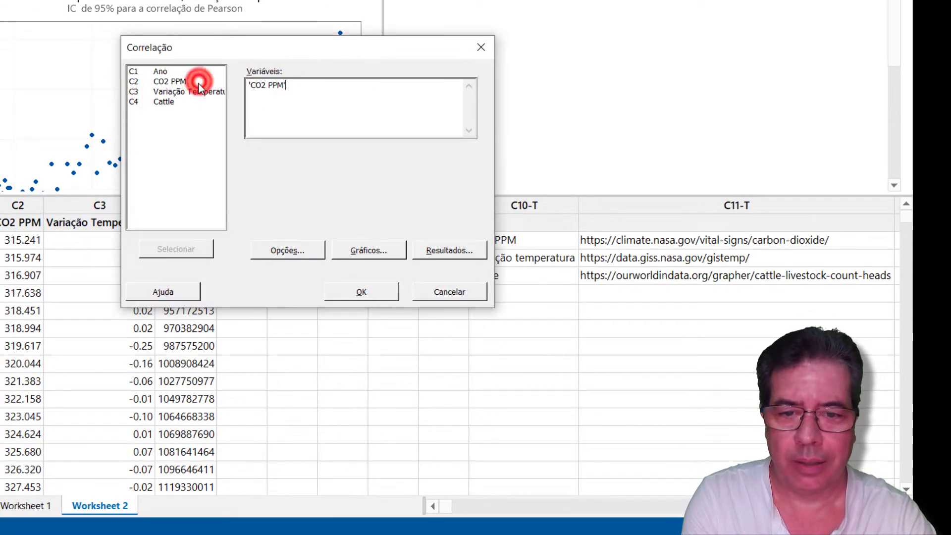
double_click(201, 92)
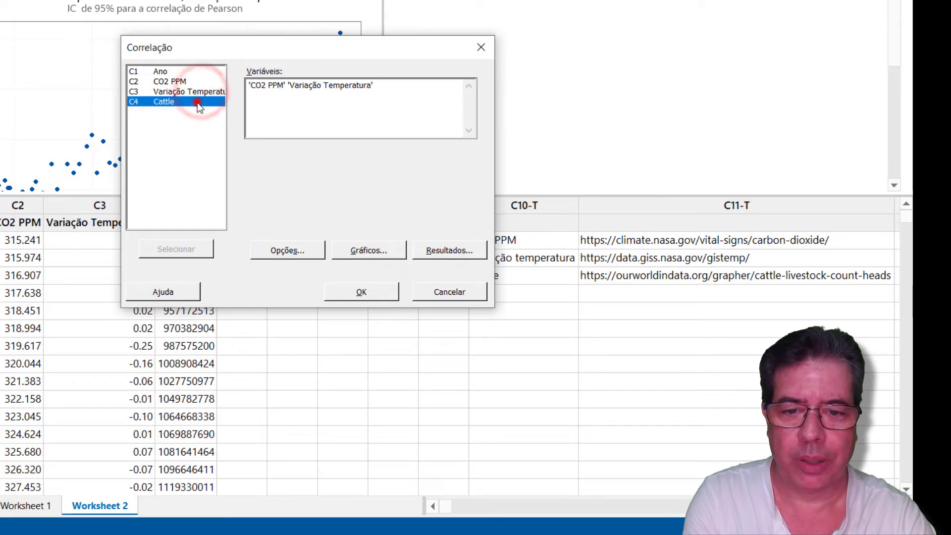
double_click(198, 102)
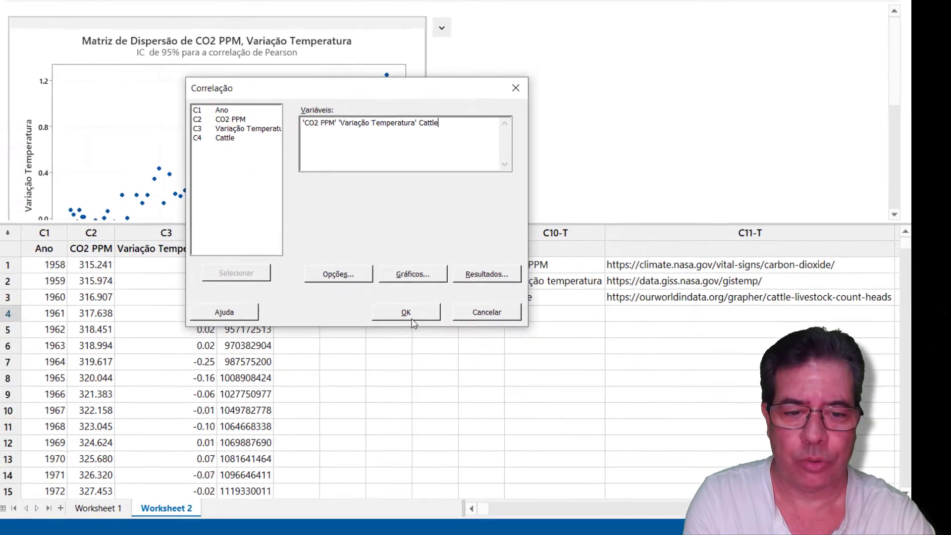
left_click(409, 317)
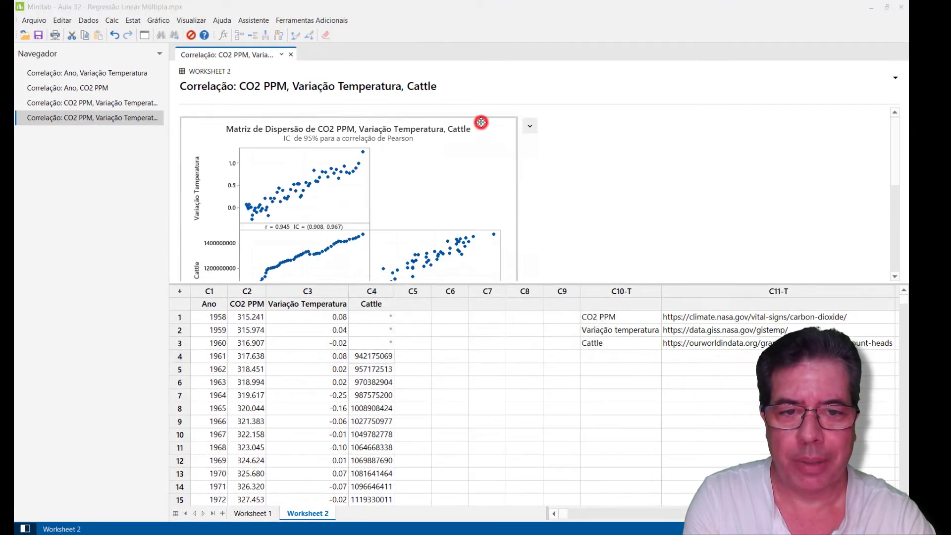
Enlarge the three-variable scatter matrix in the graph editor and compare the Pearson coefficients of each pair.
double_click(481, 122)
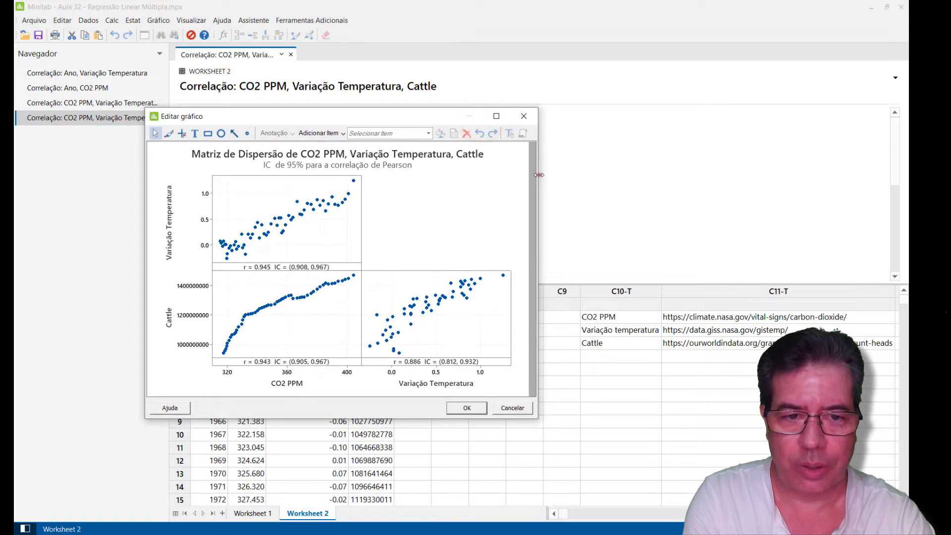
left_click(538, 175)
left_click_drag(521, 117, 513, 90)
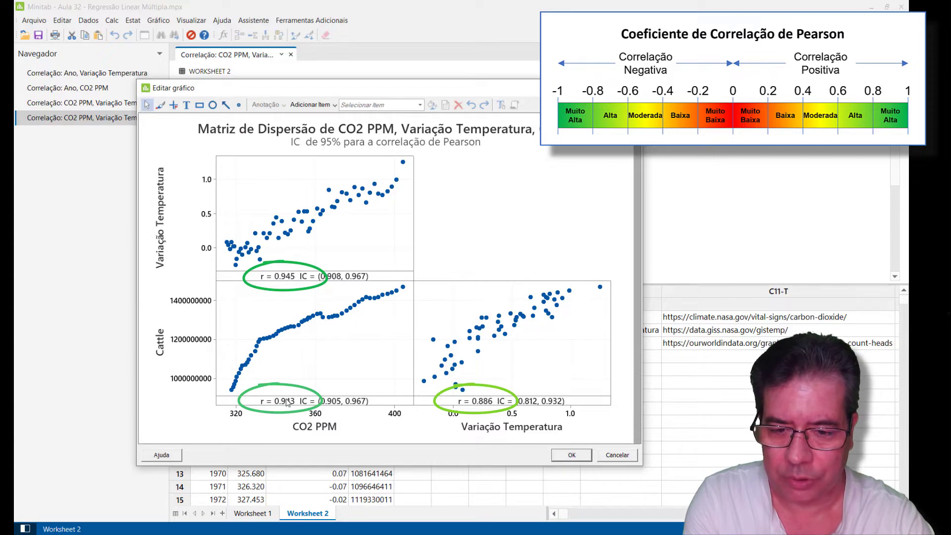
left_click(571, 454)
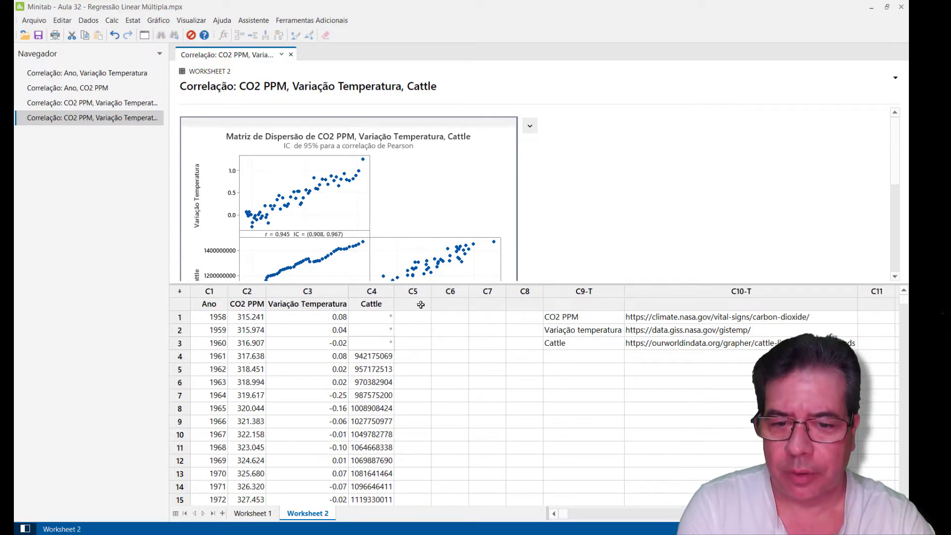
Name the empty column C5 in Worksheet 2 Cattle/Mi.
left_click(420, 305)
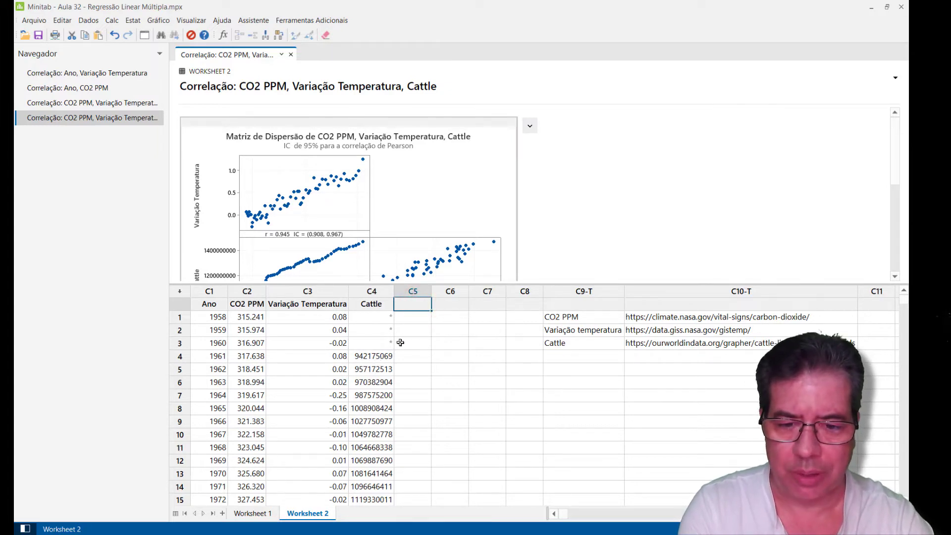
type("Cattle/")
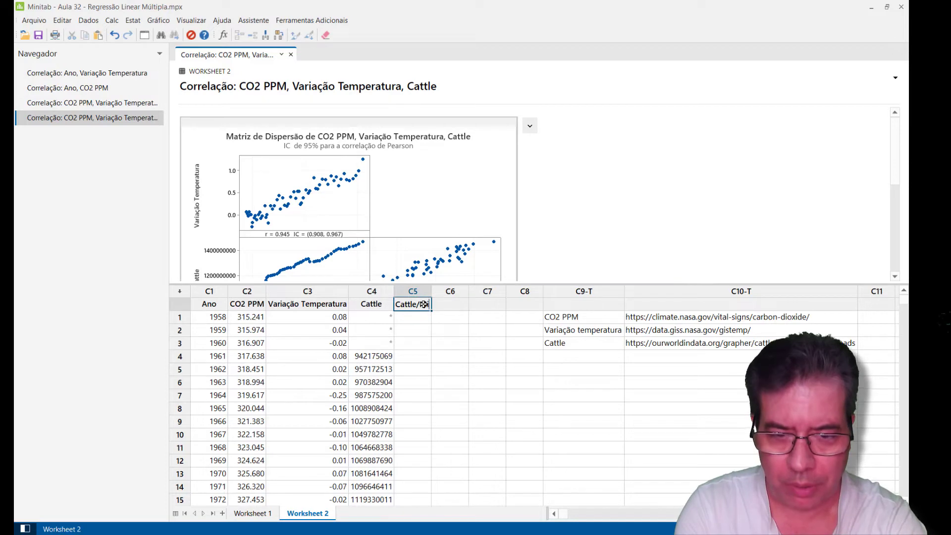
key("Return")
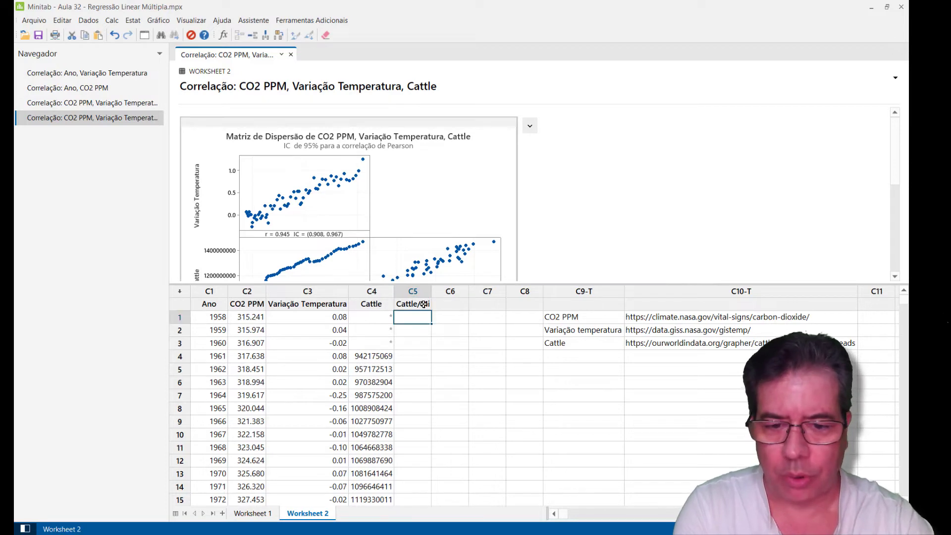
Calculate 'Cattle'/1000000 with the Calculator and store the result in the Cattle/Mi column.
left_click(112, 21)
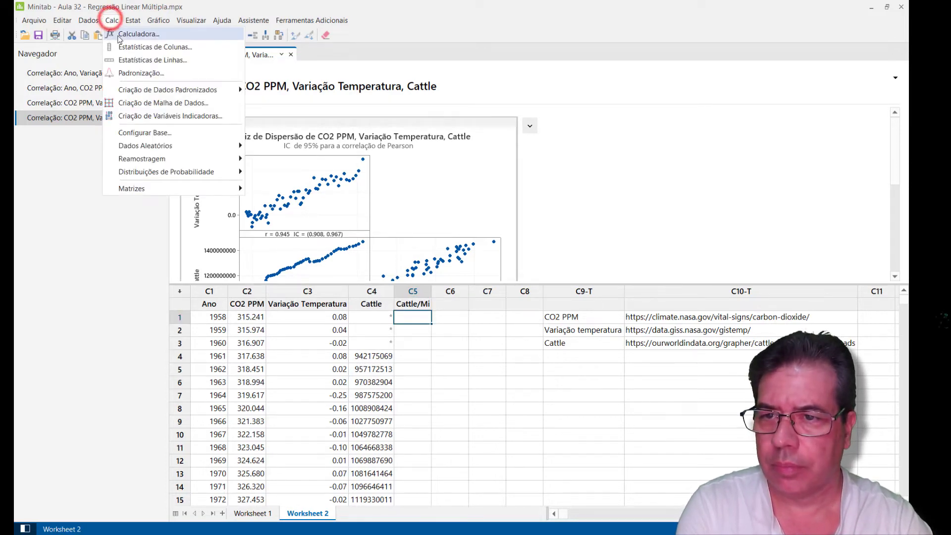
left_click(117, 32)
left_click(470, 213)
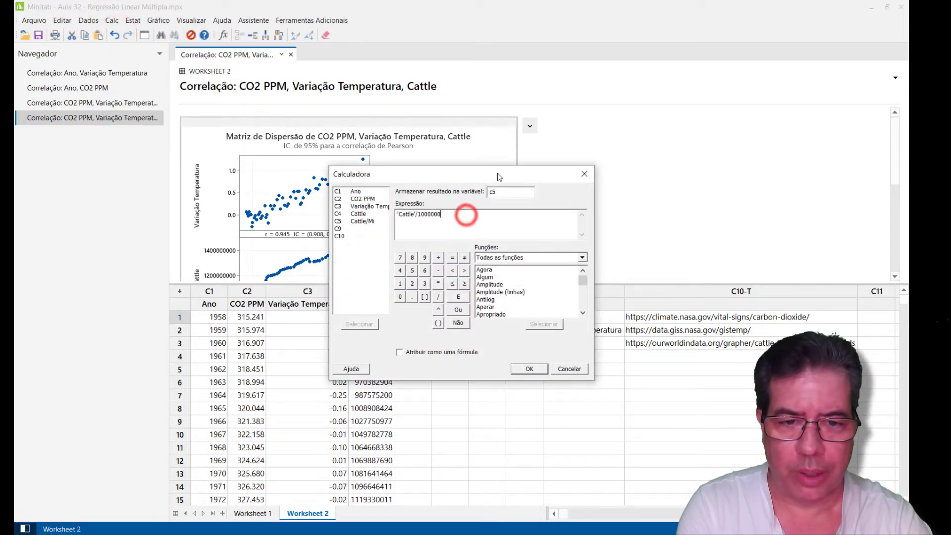
left_click_drag(498, 173, 613, 174)
double_click(632, 191)
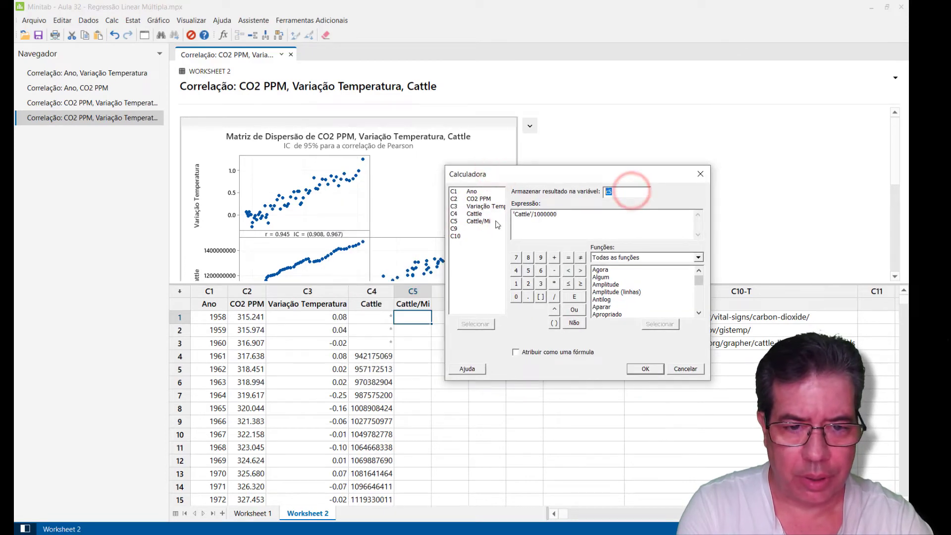
double_click(492, 221)
left_click(637, 368)
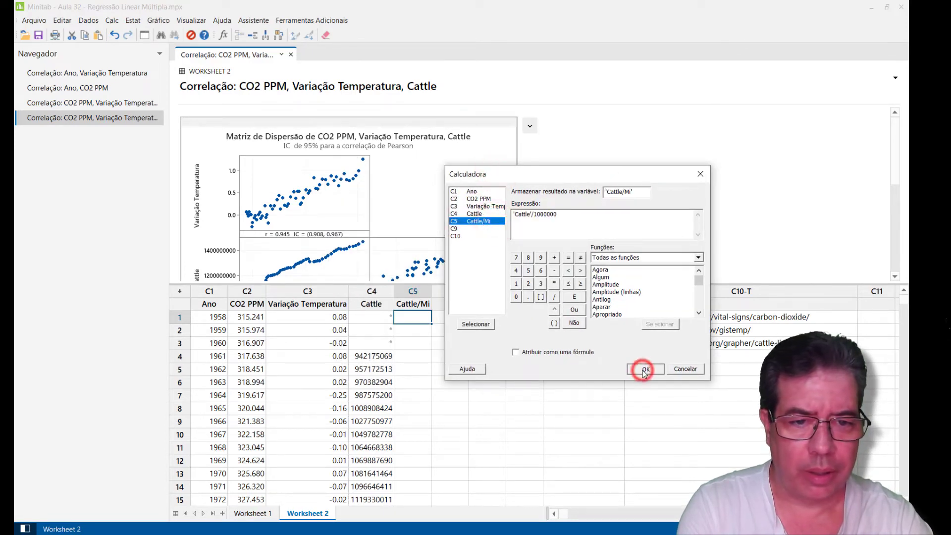
Compare the calculated Cattle/Mi values with the original Cattle column, starting from the 1961 row.
left_click(407, 355)
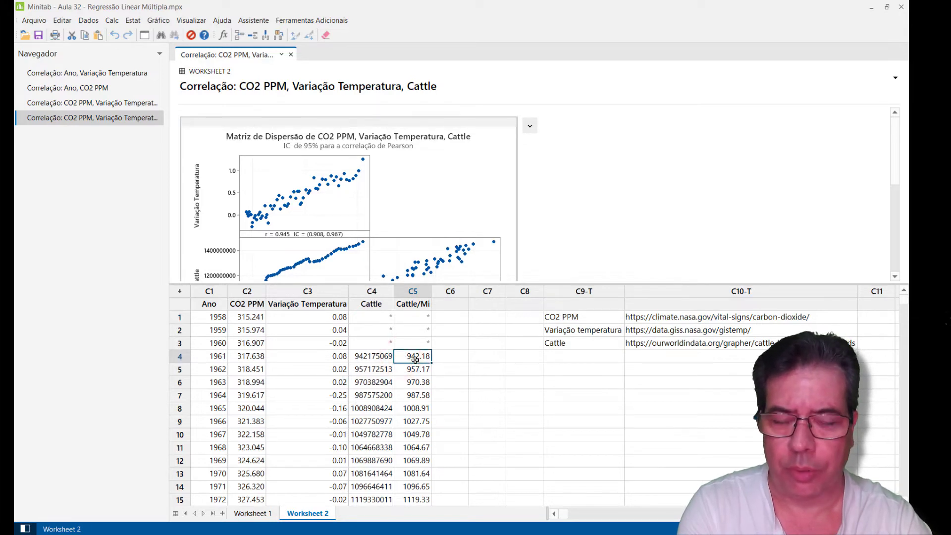
left_click(377, 291)
left_click(416, 291)
left_click(420, 331)
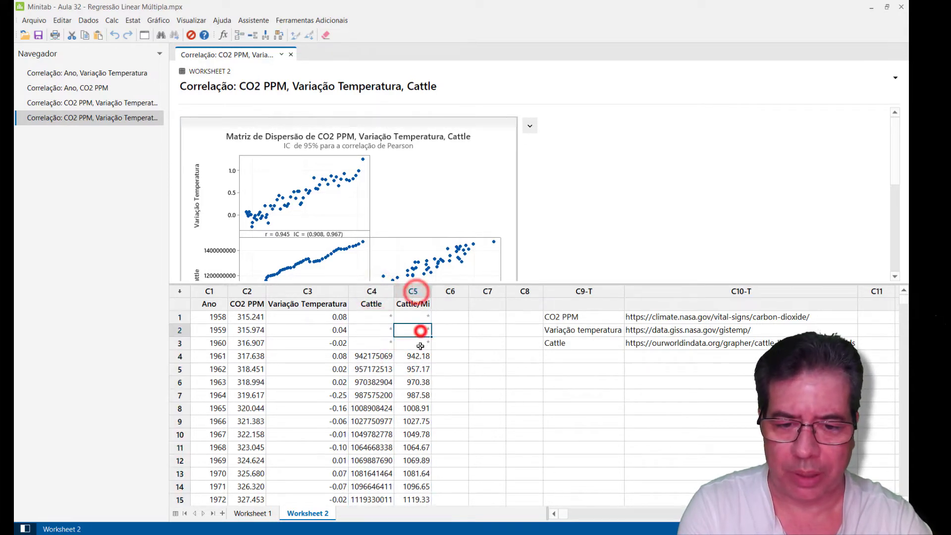
left_click(419, 356)
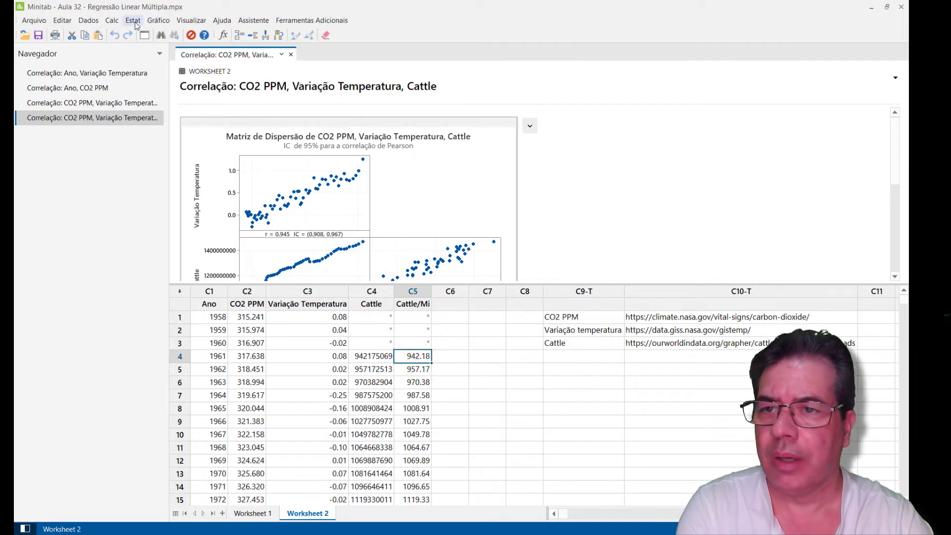
Fit a regression model with Variação Temperatura as the response and CO2 PPM and Cattle/Mi as continuous predictors.
left_click(133, 21)
left_click(137, 46)
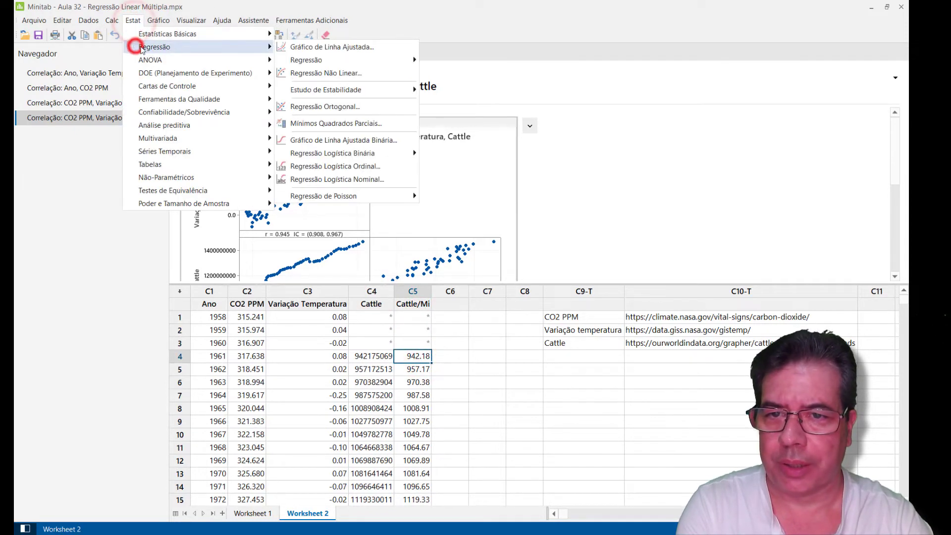
left_click(322, 57)
left_click(467, 59)
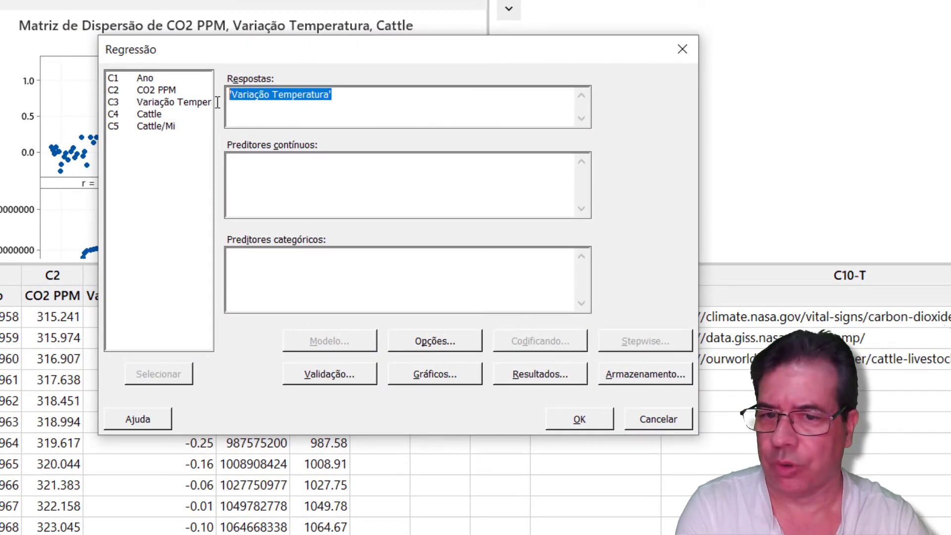
left_click(267, 165)
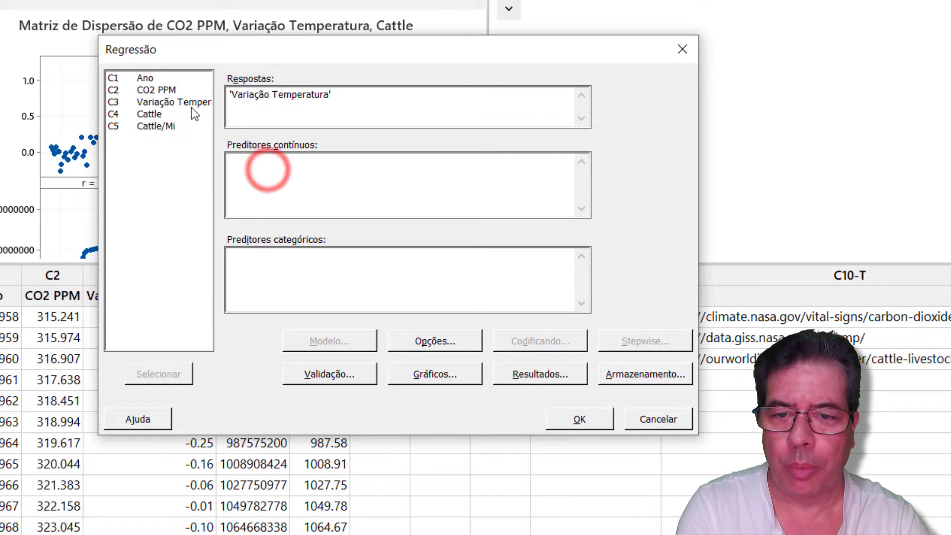
double_click(188, 91)
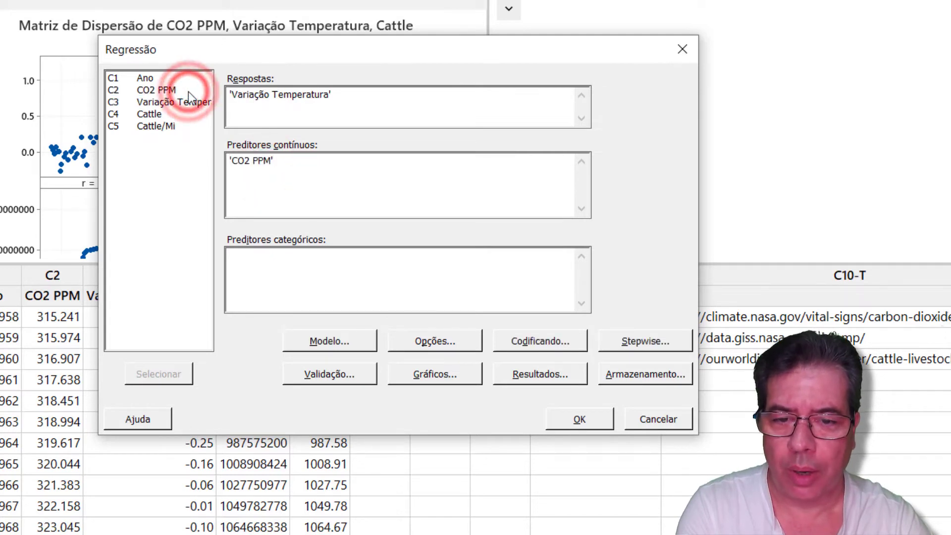
double_click(173, 126)
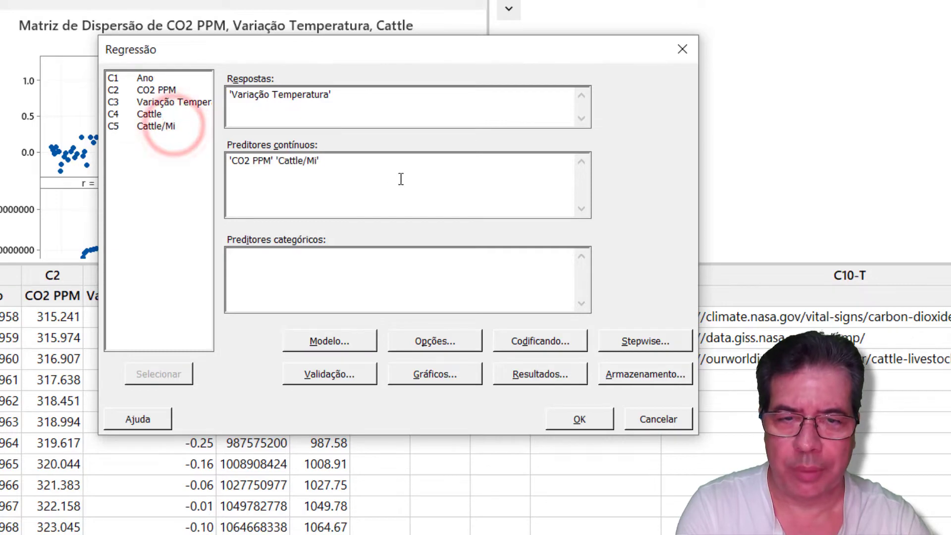
left_click(578, 419)
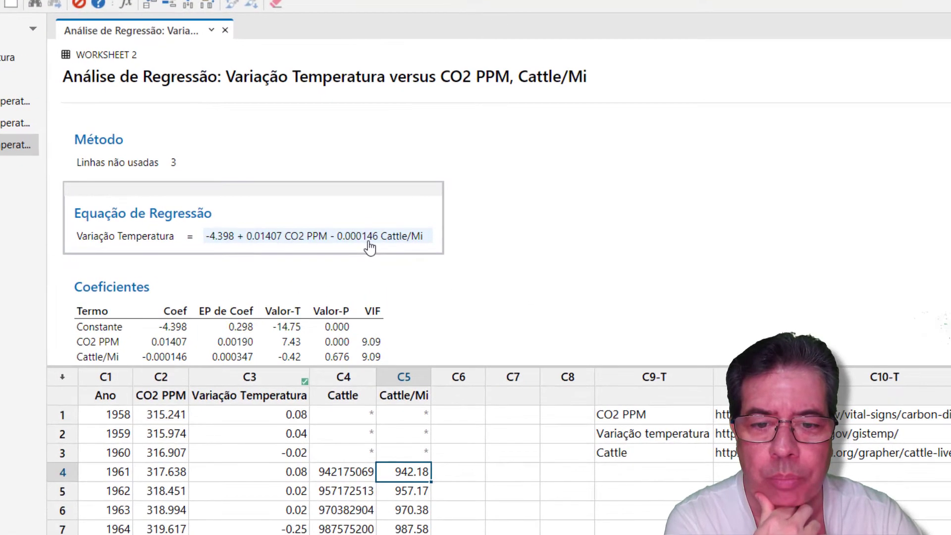
Review the regression output: equation, coefficient P-values, R2 in the model summary, analysis of variance and unusual observations.
scroll(369, 247, "down", 3)
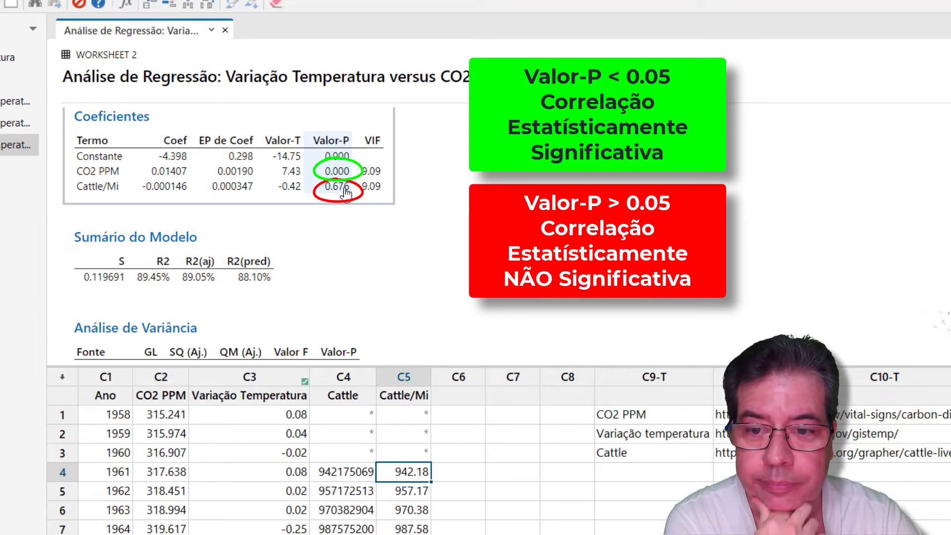
scroll(345, 198, "down", 3)
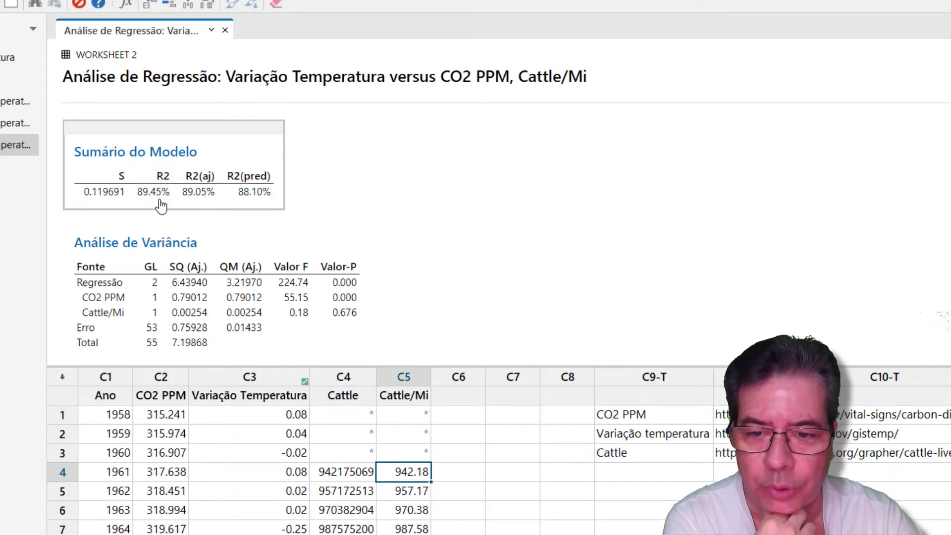
scroll(420, 237, "down", 3)
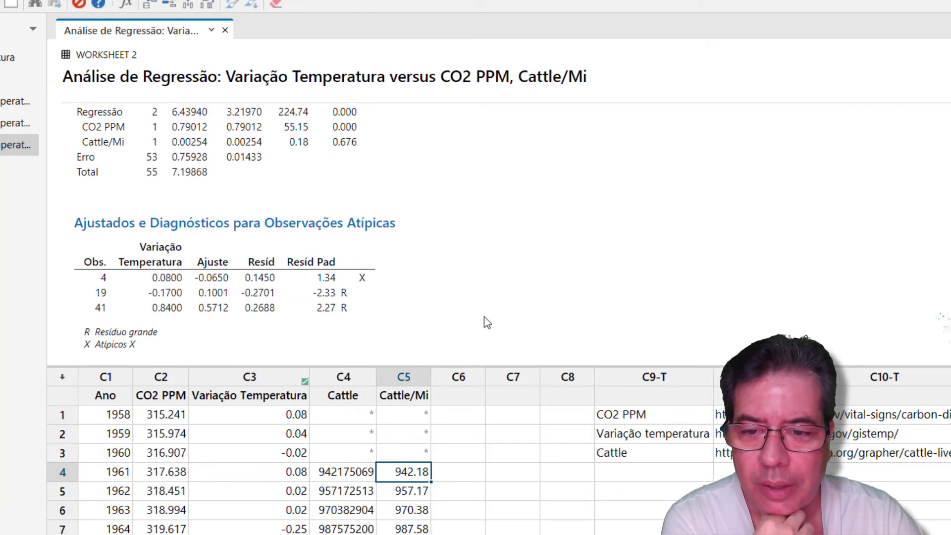
scroll(487, 323, "down", 1)
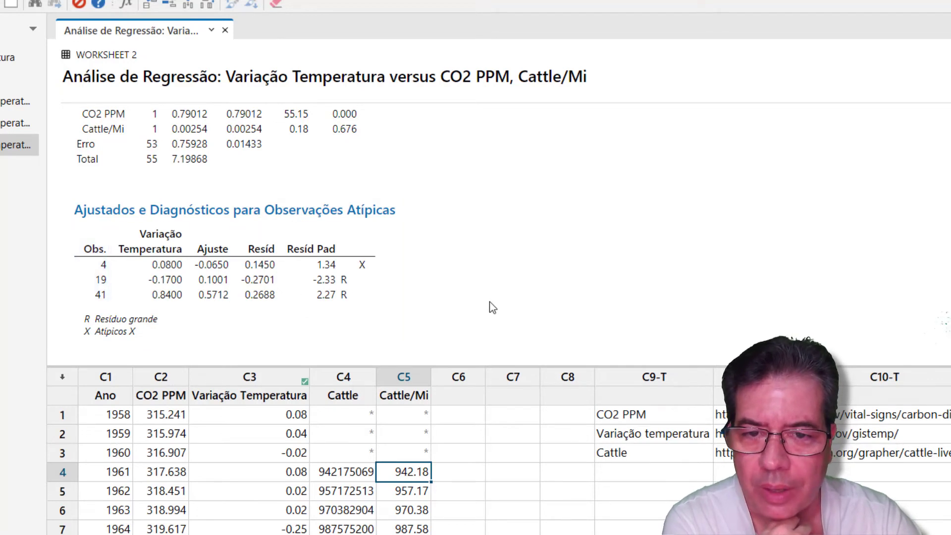
scroll(485, 308, "up", 2)
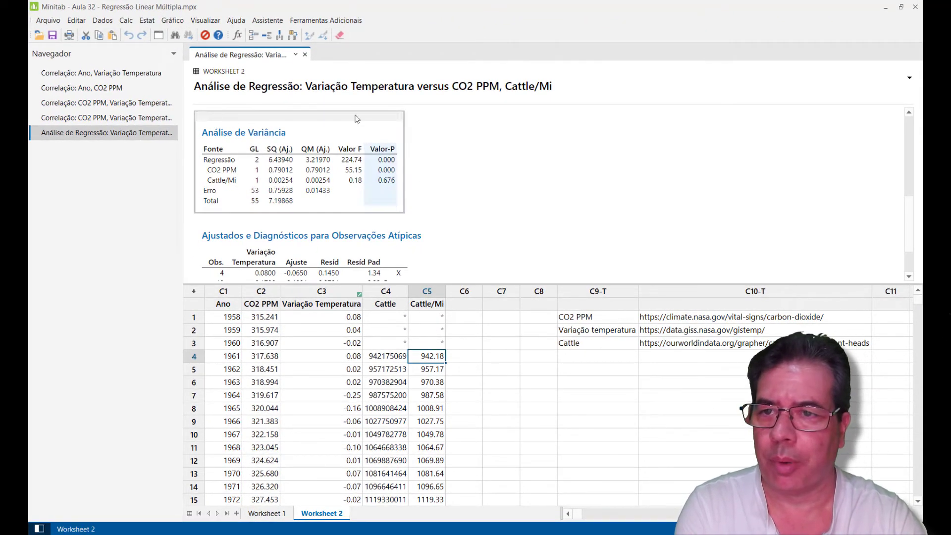
Create factorial plots for Variação Temperatura with CO2 PPM and Cattle/Mi, keeping the main effects and lower-left interaction plots enabled.
left_click(145, 21)
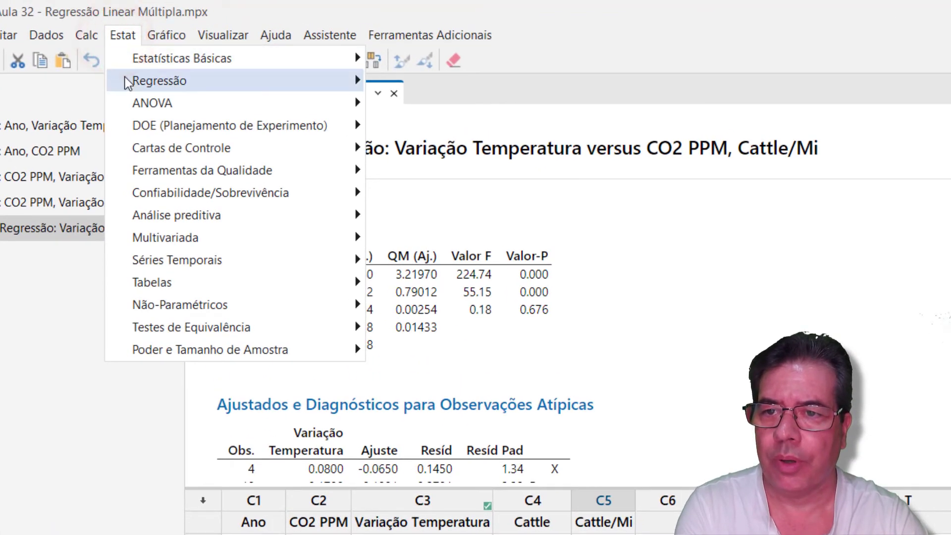
mouse_move(148, 46)
mouse_move(418, 104)
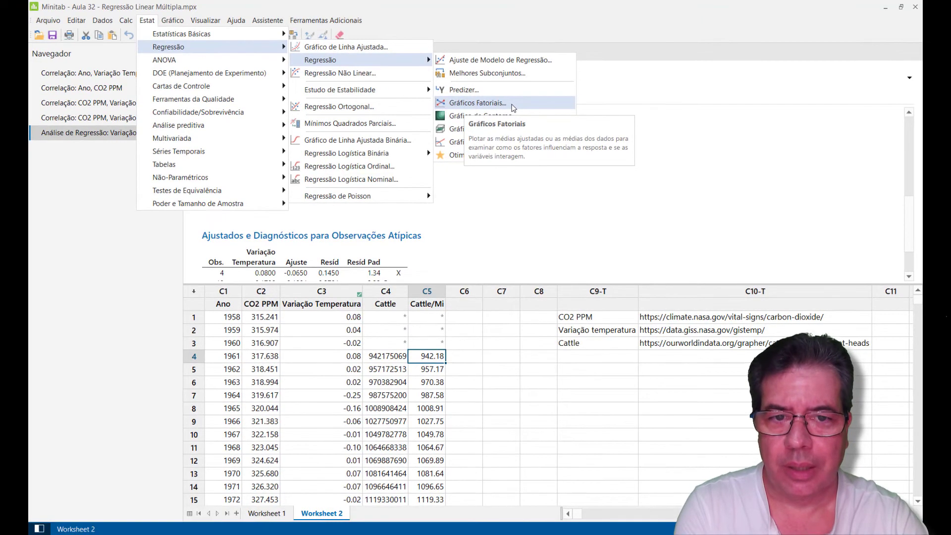
left_click(512, 108)
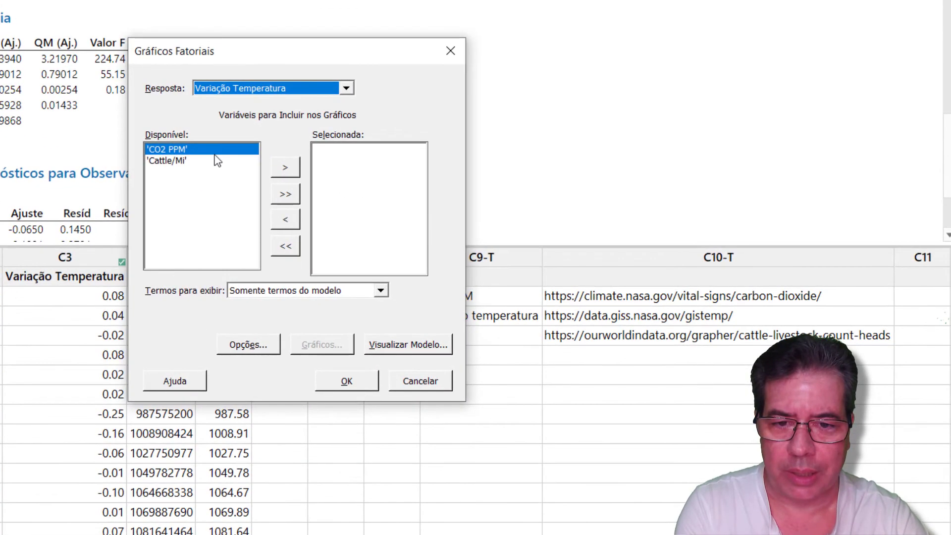
double_click(214, 150)
left_click(345, 345)
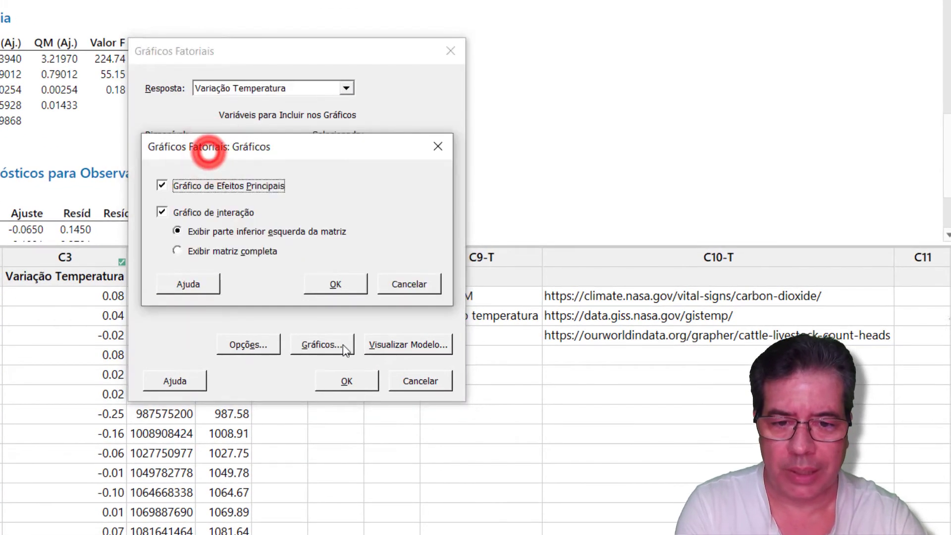
left_click(335, 283)
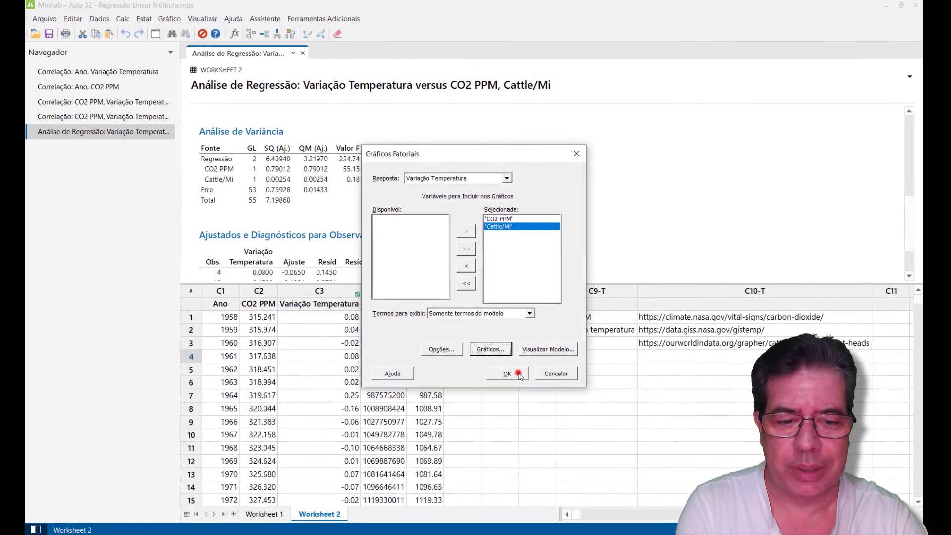
left_click(425, 373)
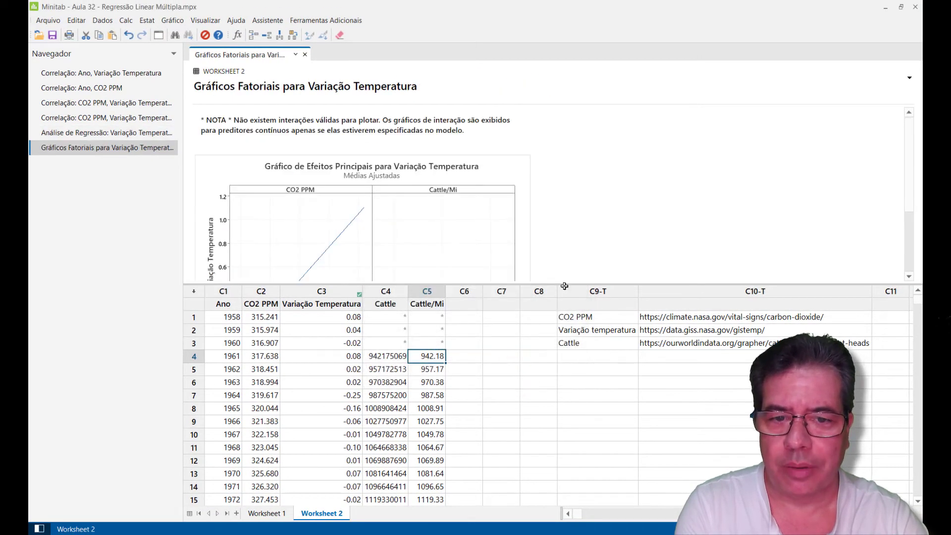
Enlarge the main effects plot in the graph editor and compare the CO2 PPM and Cattle/Mi slopes.
double_click(502, 152)
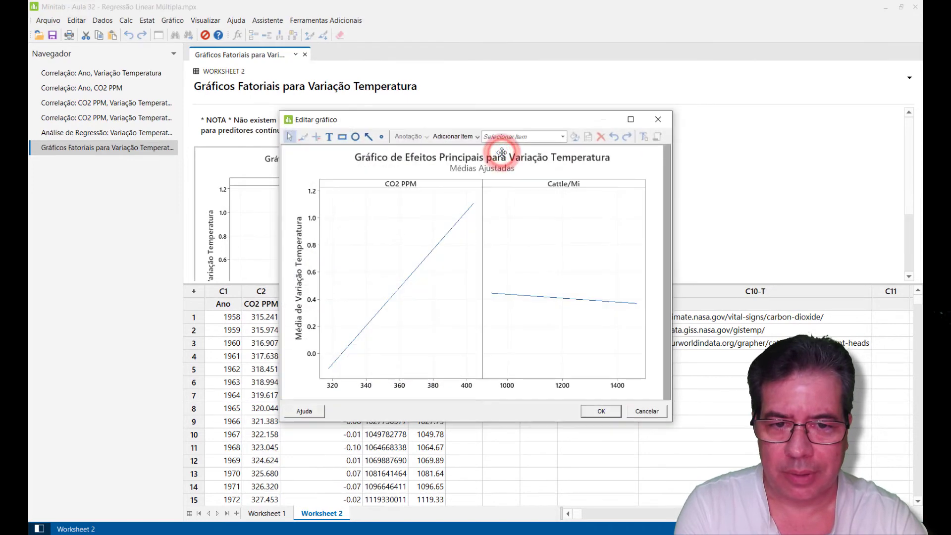
left_click_drag(509, 119, 391, 105)
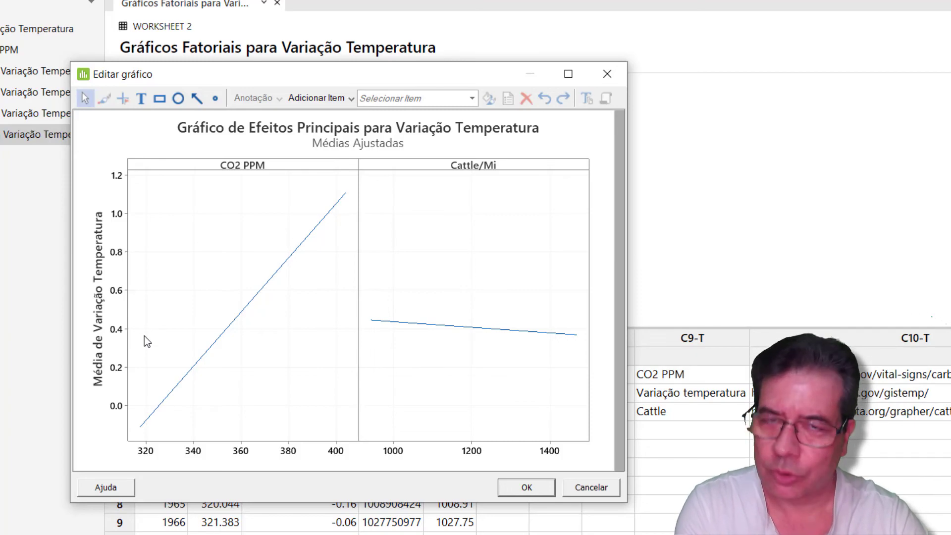
left_click(527, 489)
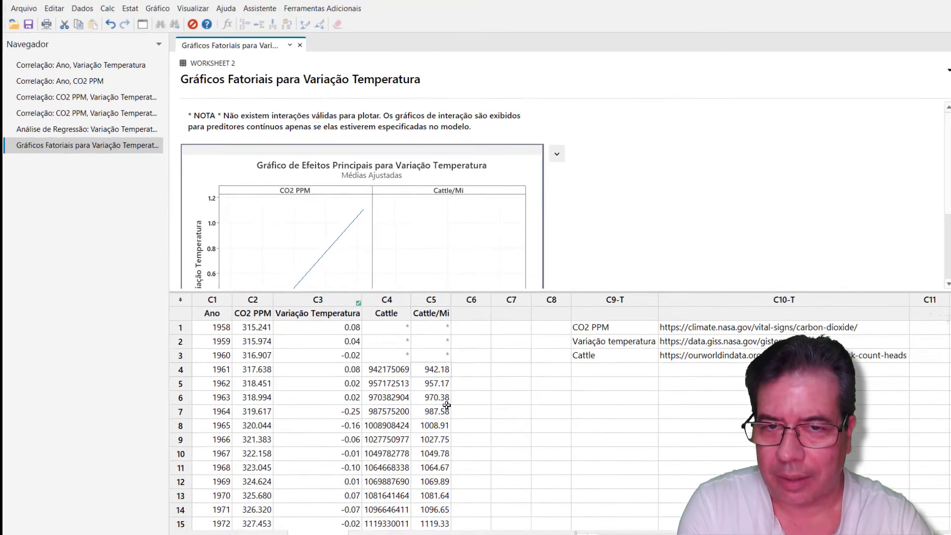